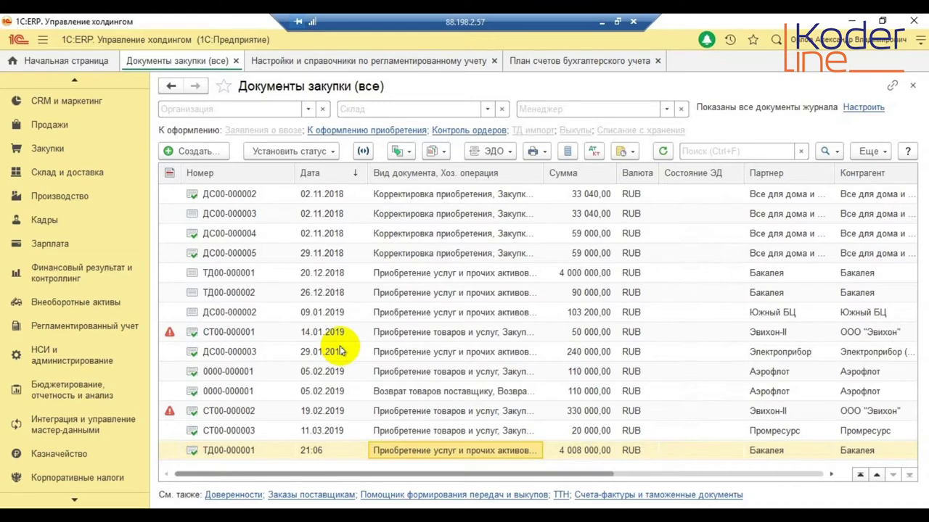
Open the acquisition document ТД00-000001 for 4 008 000,00 RUB, reflect it in regulated accounting, and close its postings view
left_click(426, 451)
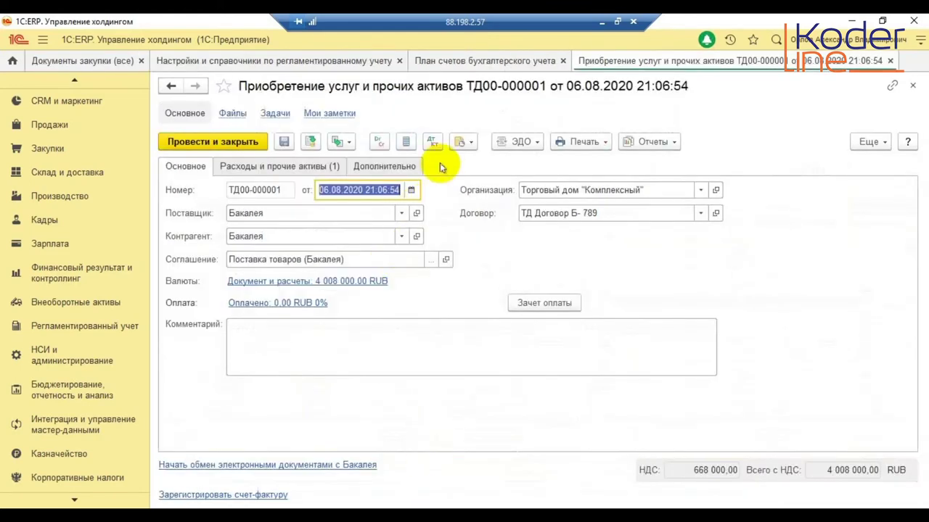
left_click(432, 141)
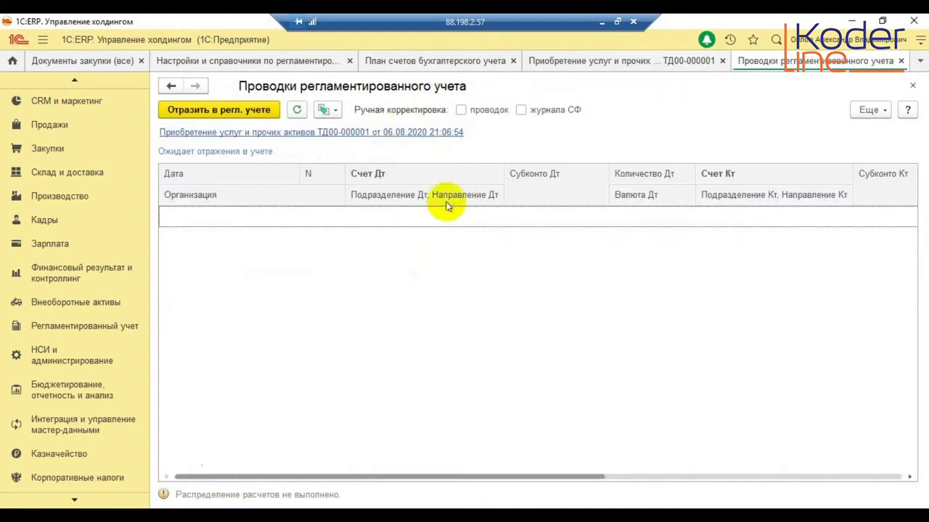
left_click(243, 110)
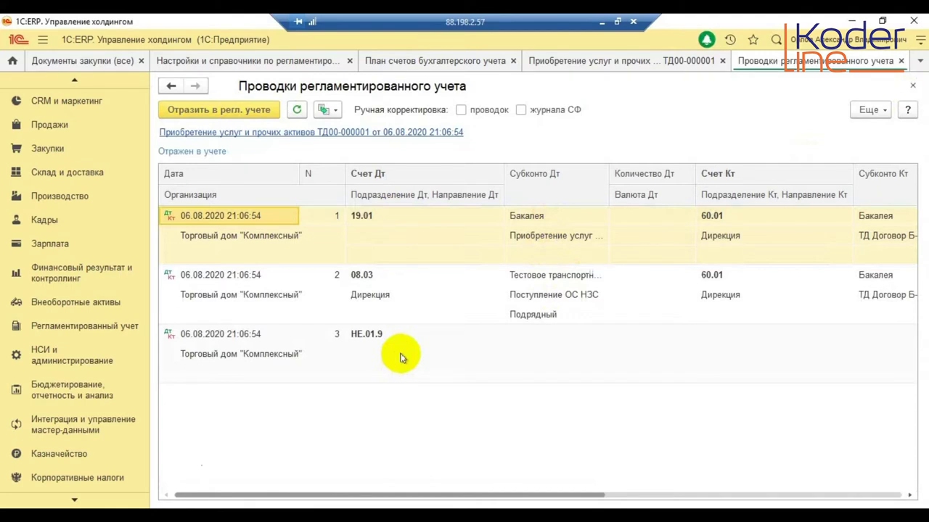
left_click(914, 89)
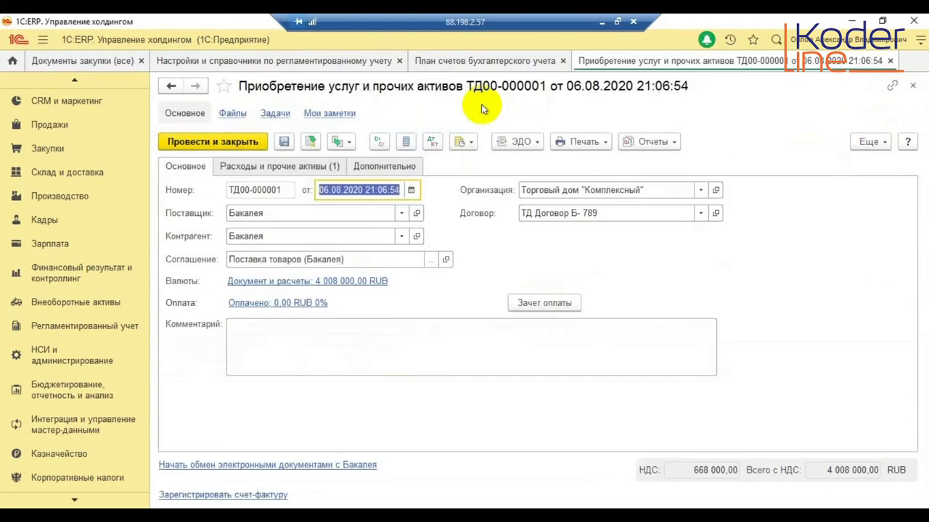
Open the chart of accounts from the regulated accounting settings and examine the accounts and their subconto up to the 68–69 range
left_click(82, 328)
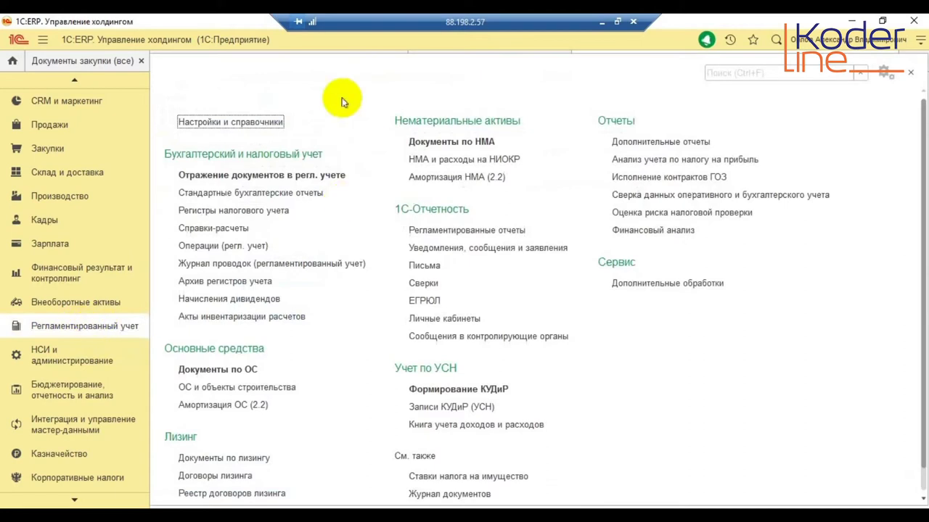
left_click(260, 121)
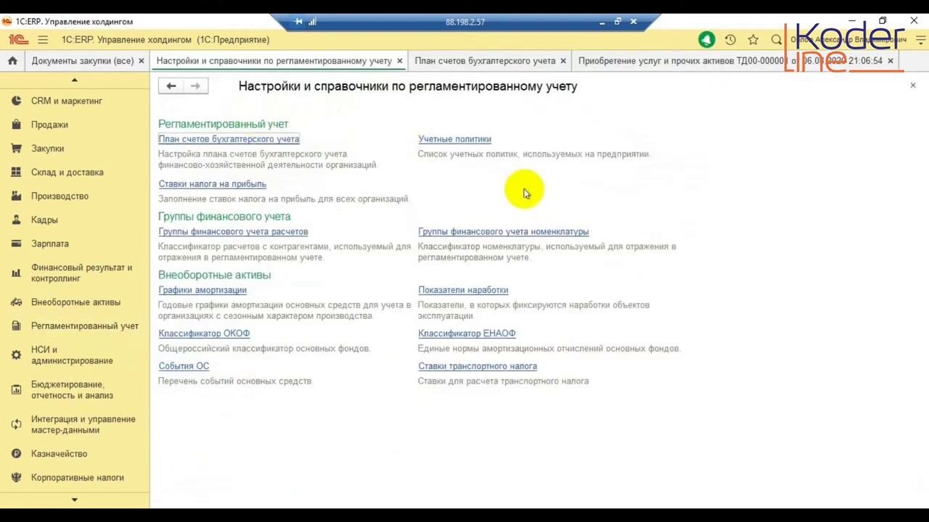
left_click(262, 139)
left_click(317, 231)
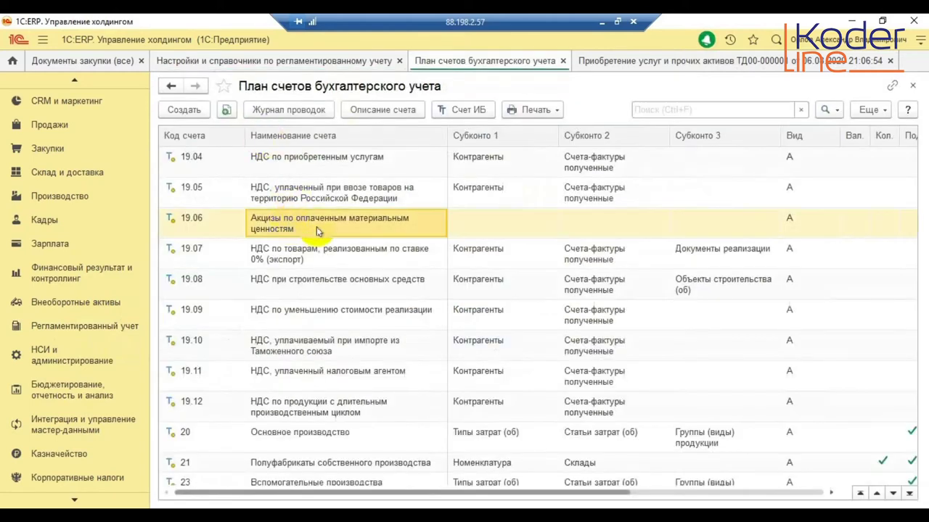
scroll(351, 304, "down", 10)
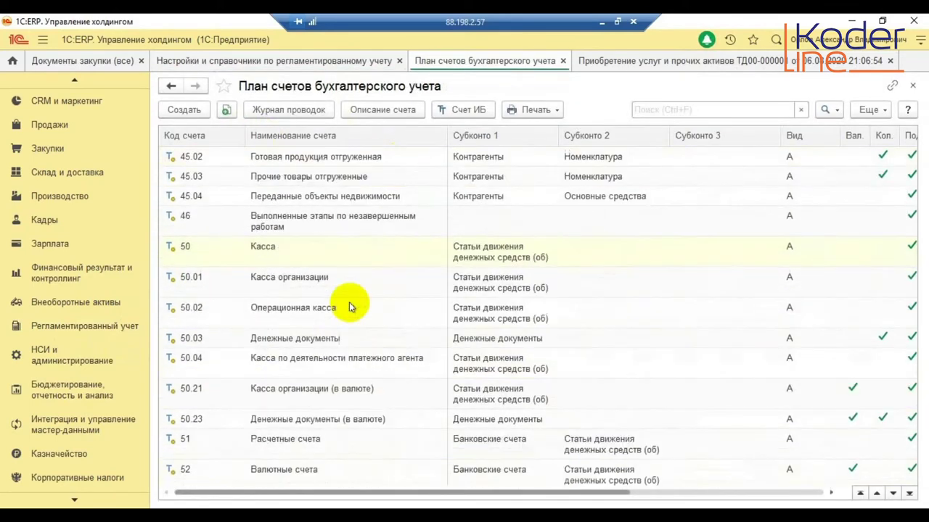
scroll(349, 302, "down", 12)
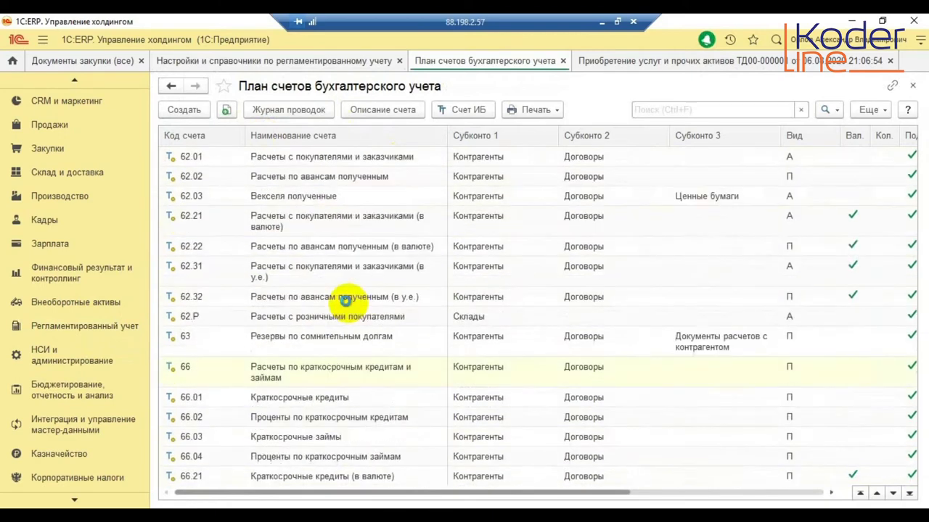
scroll(346, 300, "down", 5)
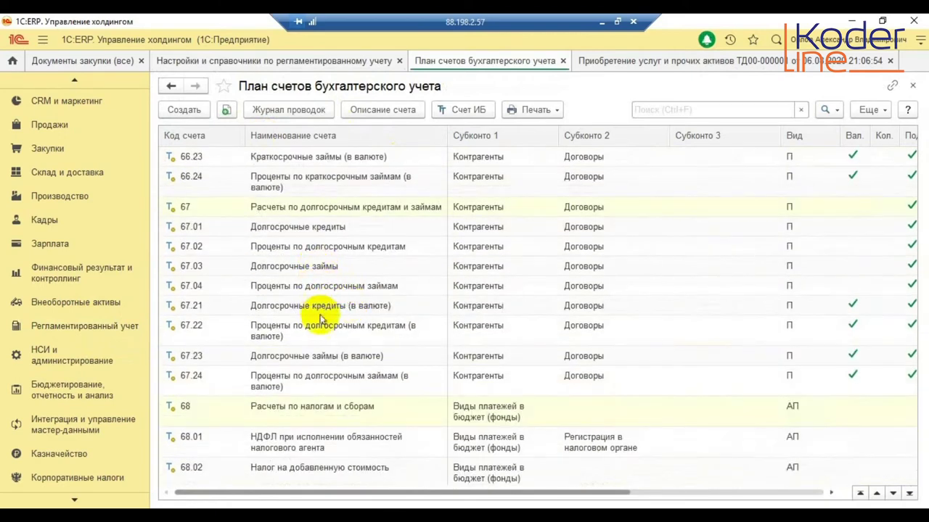
scroll(321, 319, "down", 10)
left_click(321, 315)
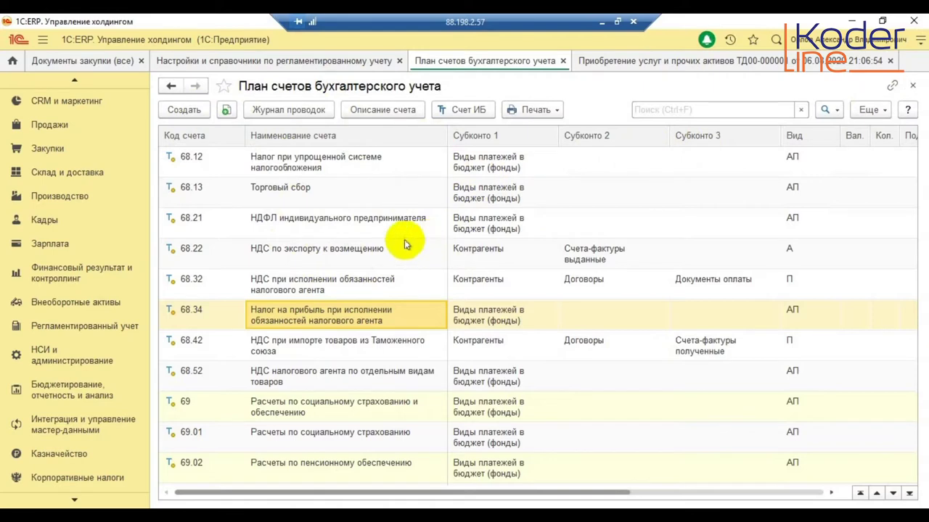
left_click(910, 86)
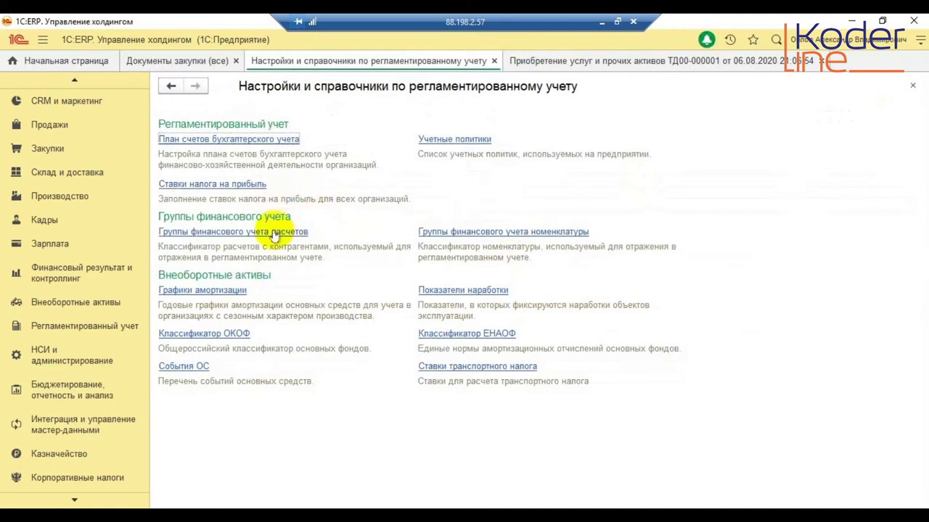
Browse the item financial accounting groups and examine the account settings of "Работы (основное производство)"
left_click(447, 233)
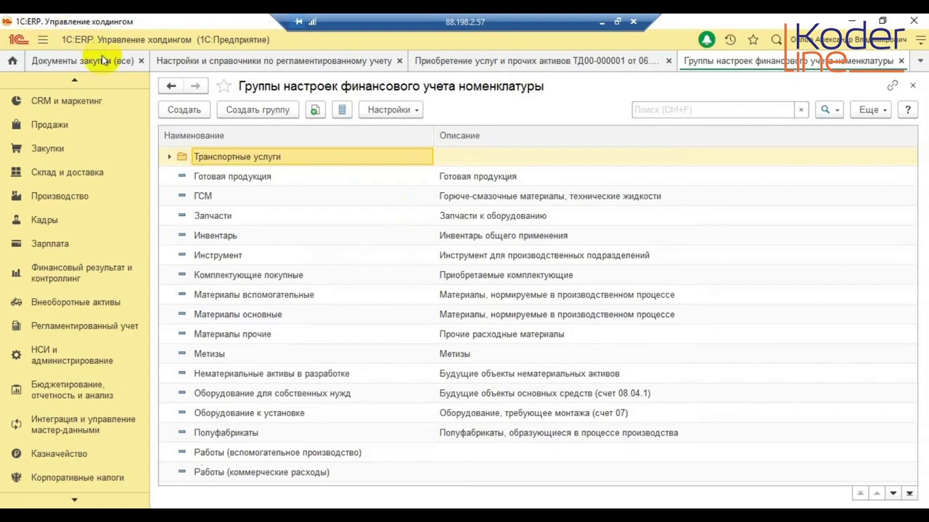
left_click(241, 314)
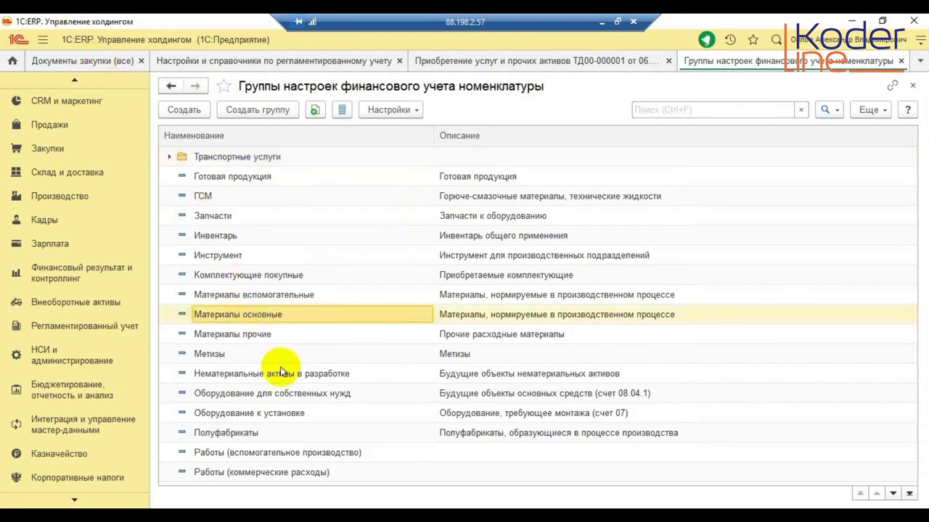
left_click(265, 372)
scroll(275, 421, "down", 3)
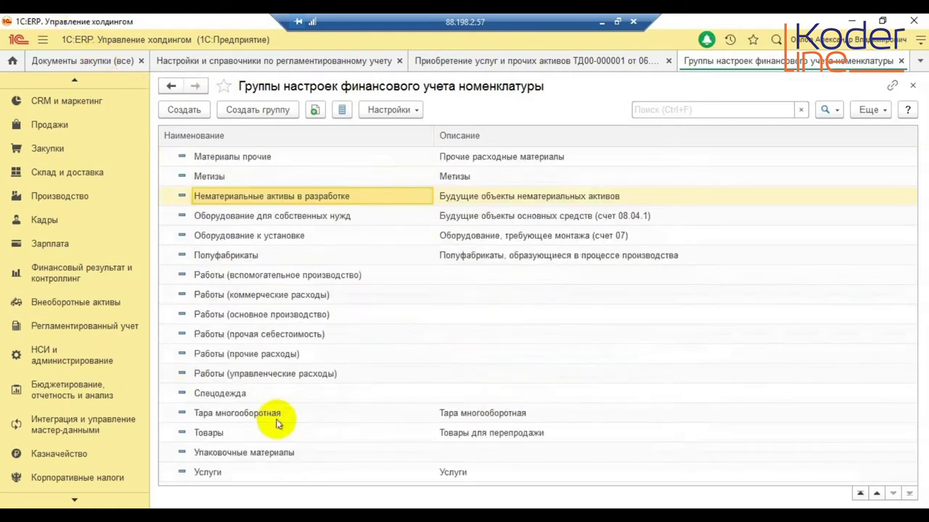
left_click(293, 318)
double_click(294, 318)
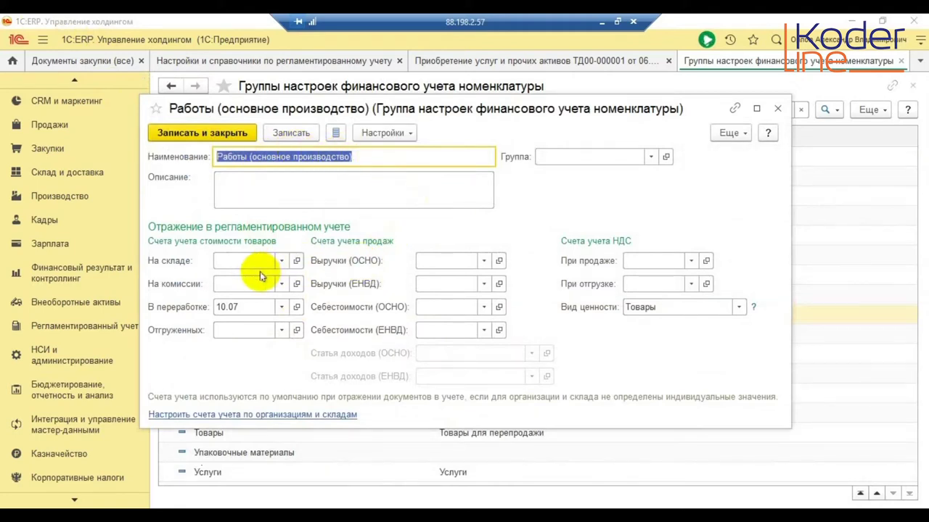
left_click(778, 110)
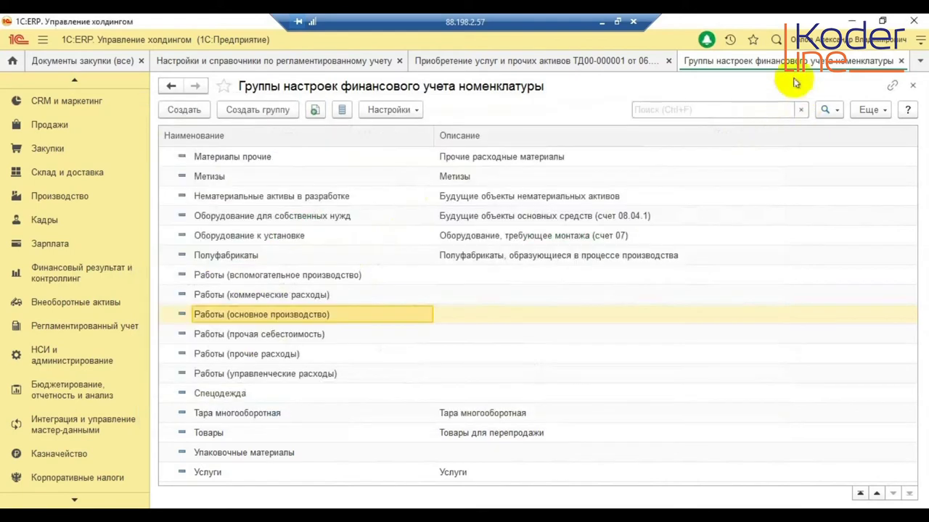
Examine the accounts set in the "Полуфабрикаты" financial accounting group, leaving its settings unchanged
left_click(289, 254)
double_click(295, 254)
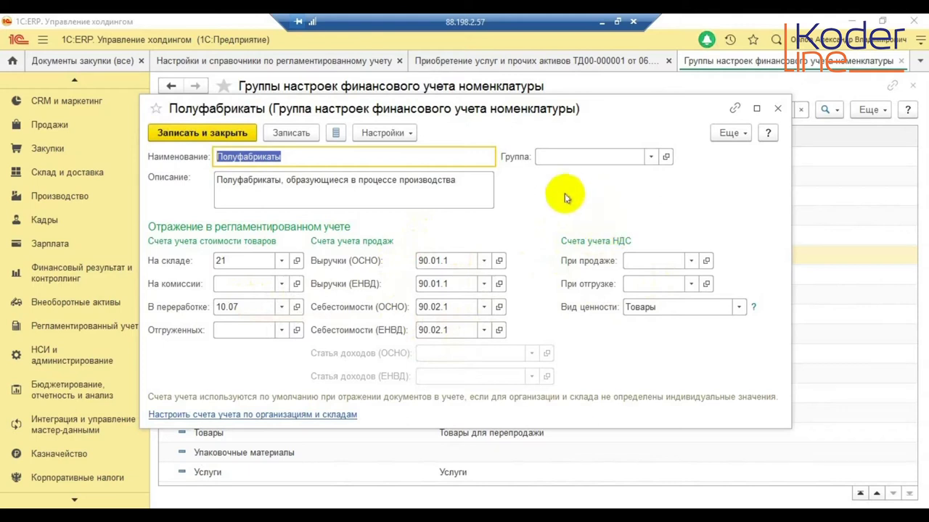
left_click(778, 110)
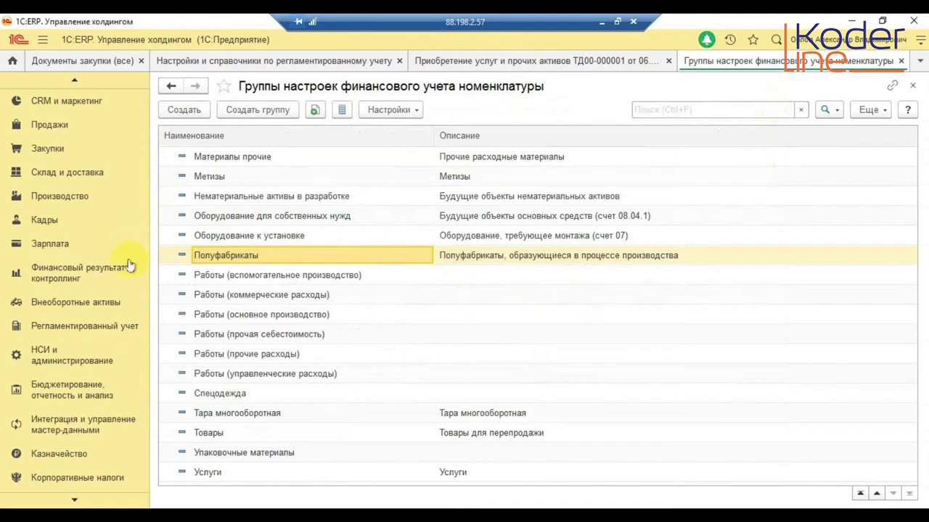
Open the item card "Эмаль ПФ-115 (эмаль) ГОСТ Р 51691" from the "Лакокрасочные материалы" kind under Производство
left_click(44, 361)
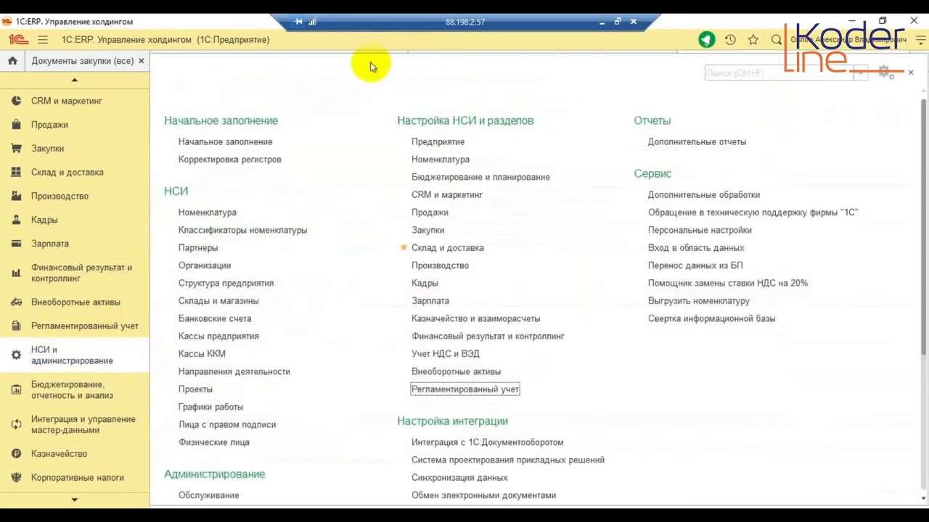
left_click(236, 219)
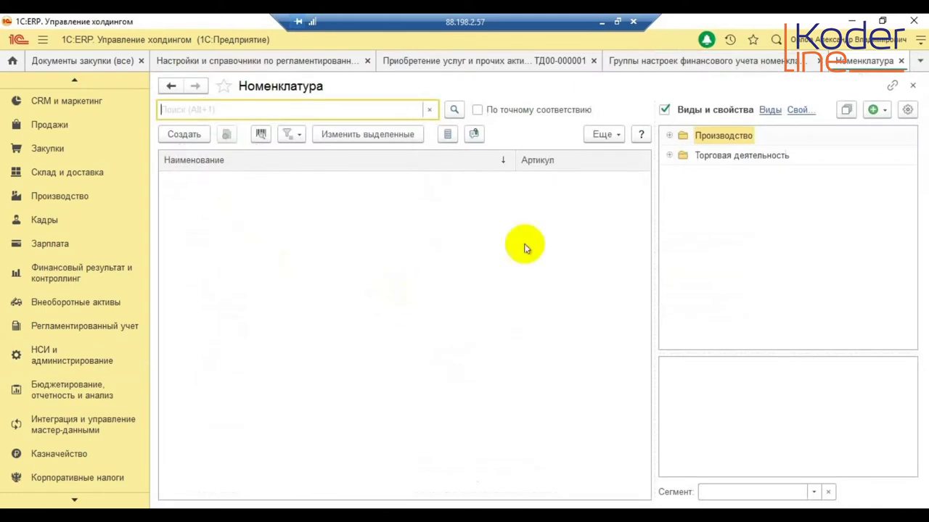
left_click(670, 137)
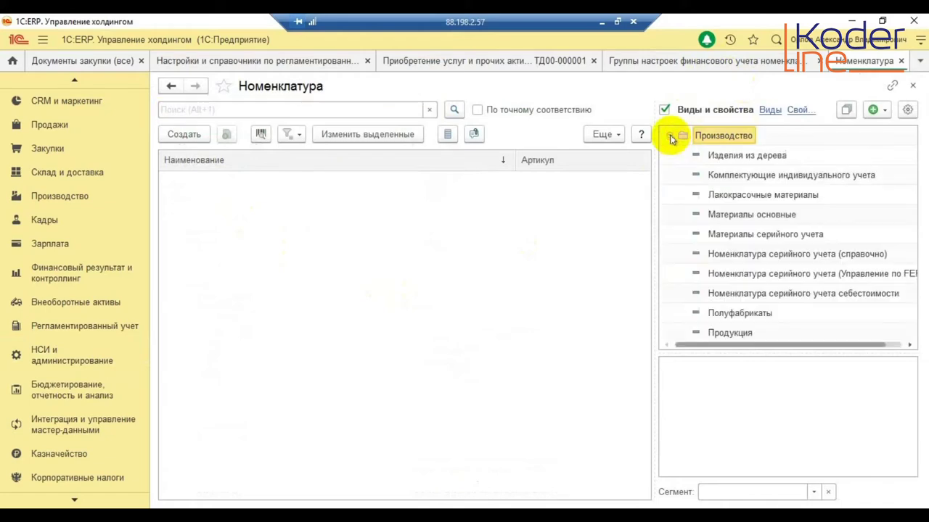
left_click(726, 197)
left_click(249, 182)
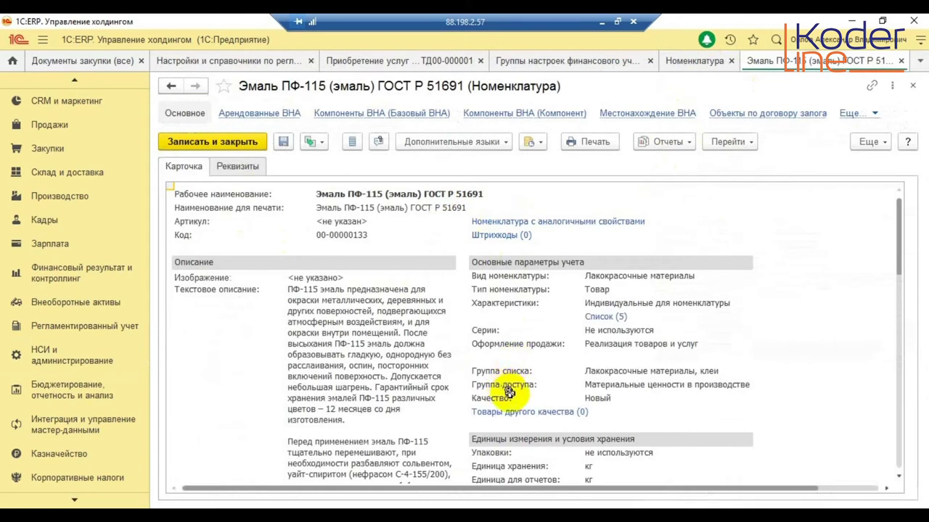
Look through the enamel's item card for its regulated and financial accounting section and search the card for "группа"
scroll(508, 392, "down", 3)
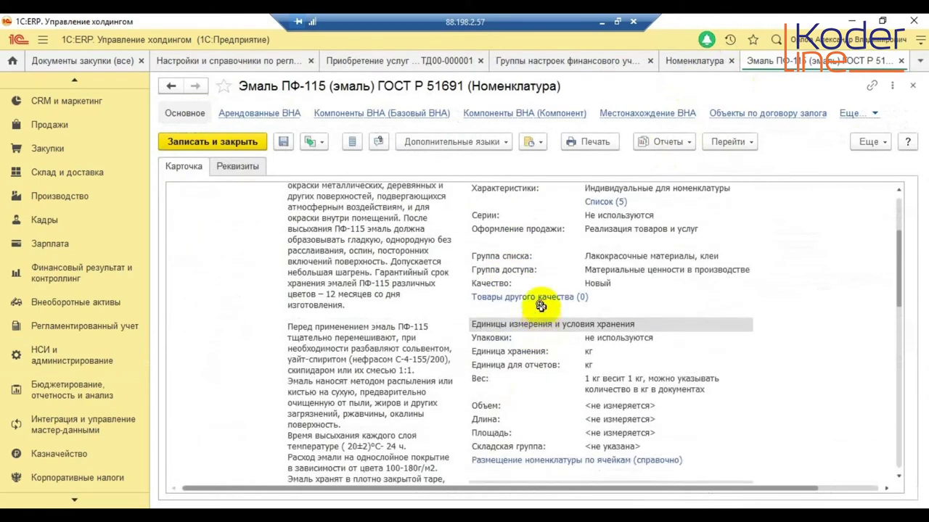
scroll(537, 311, "down", 1)
scroll(549, 299, "down", 5)
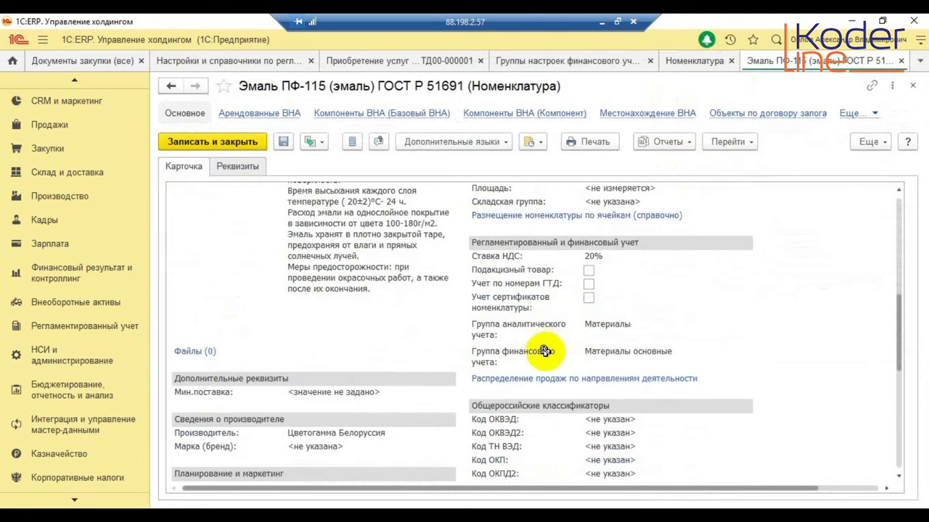
key("ctrl+f")
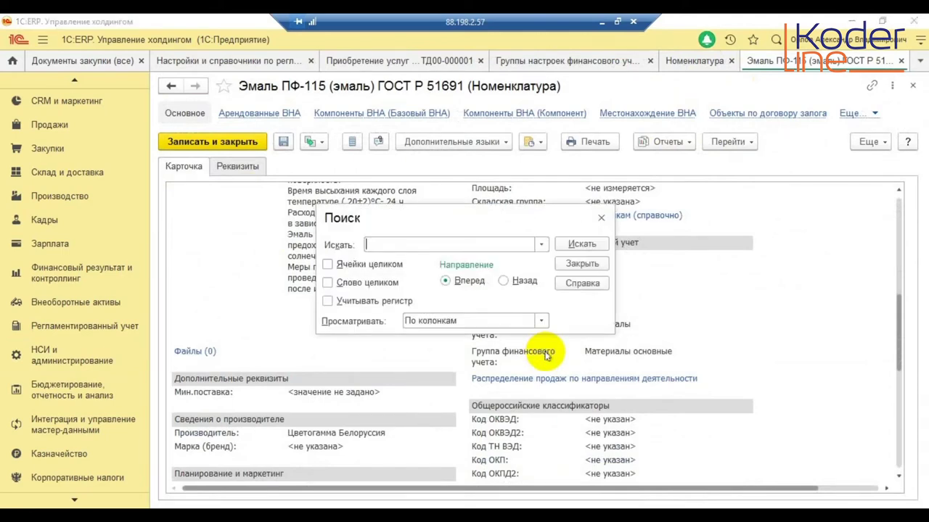
type("группа")
key("Return")
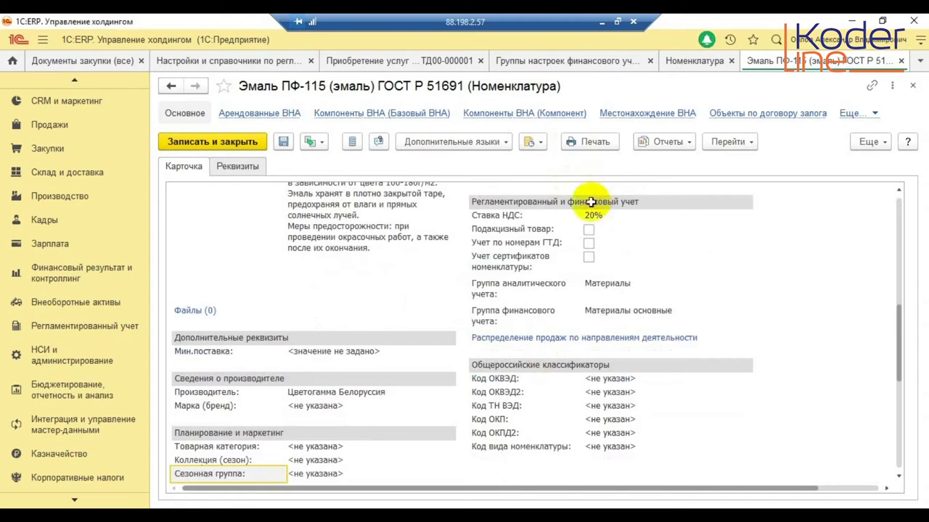
Open the enamel's financial accounting group "Материалы основные" from its item details and examine the assigned accounts
left_click(608, 292)
left_click(627, 326)
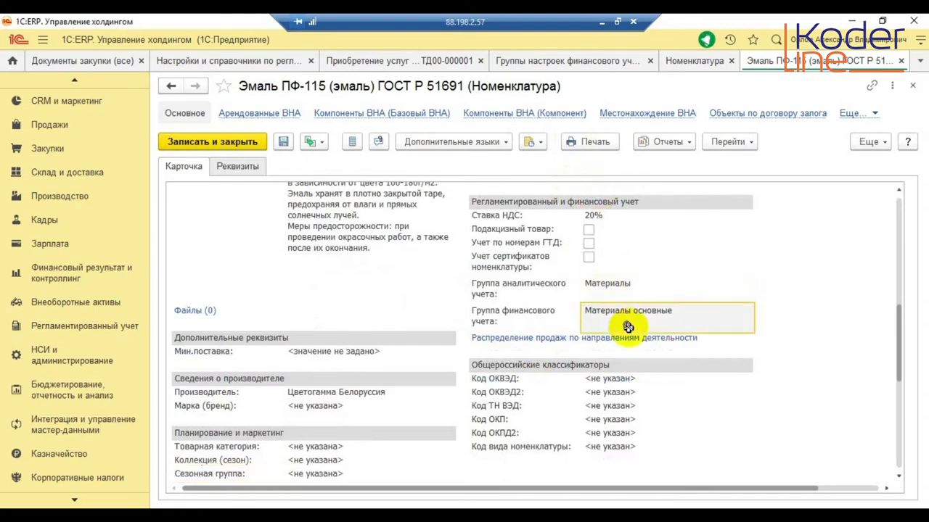
double_click(645, 311)
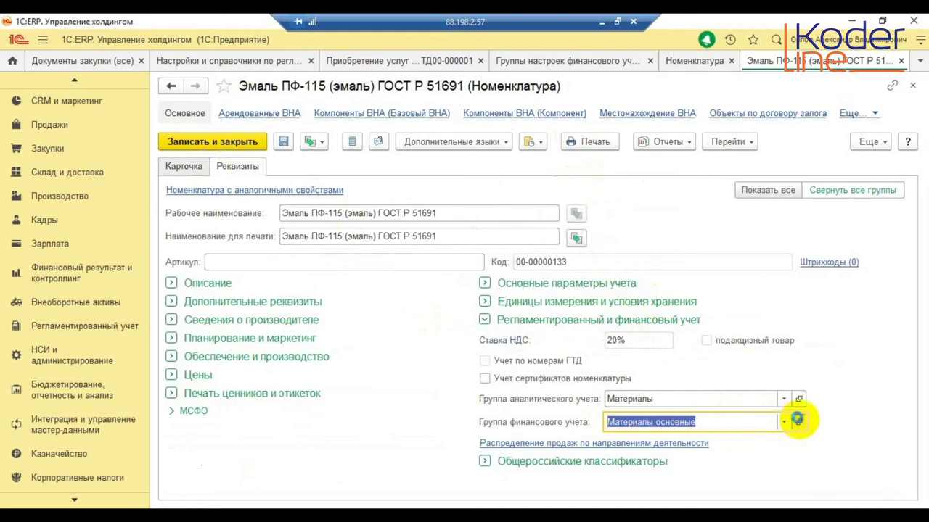
left_click(797, 420)
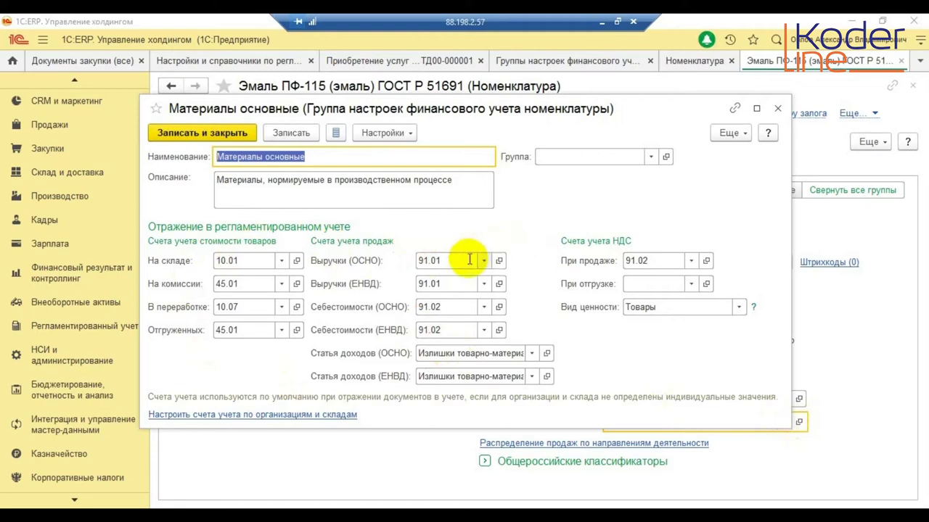
left_click(778, 110)
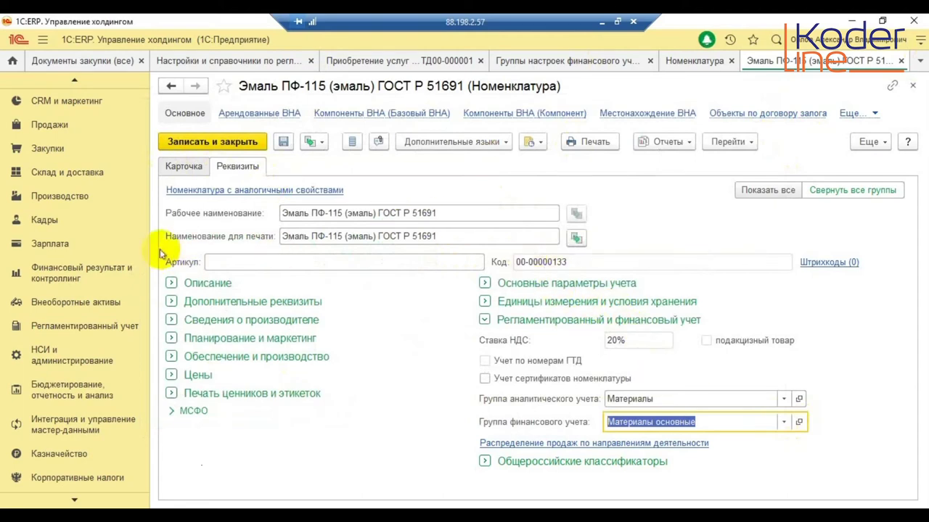
Open the accounting policy "Средняя за месяц" from the organizations' accounting policies in the regulated accounting settings and reference data
left_click(379, 62)
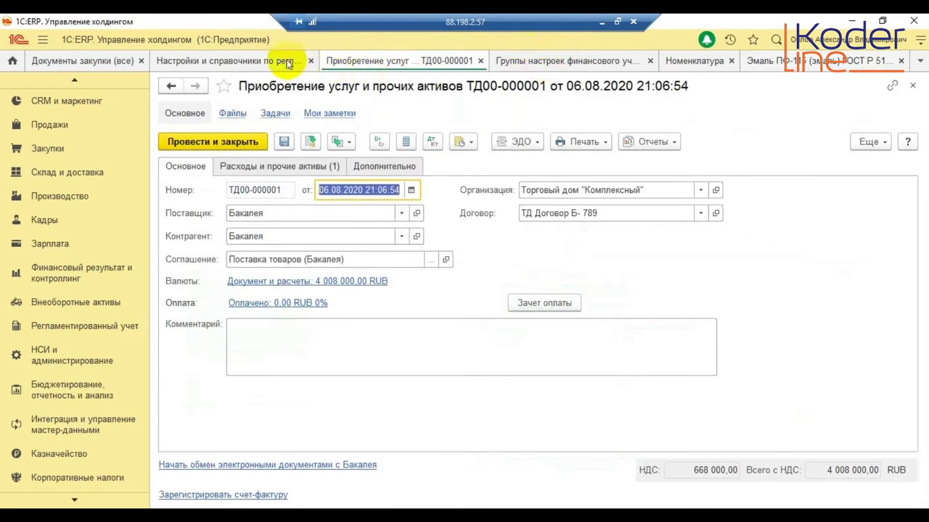
left_click(247, 62)
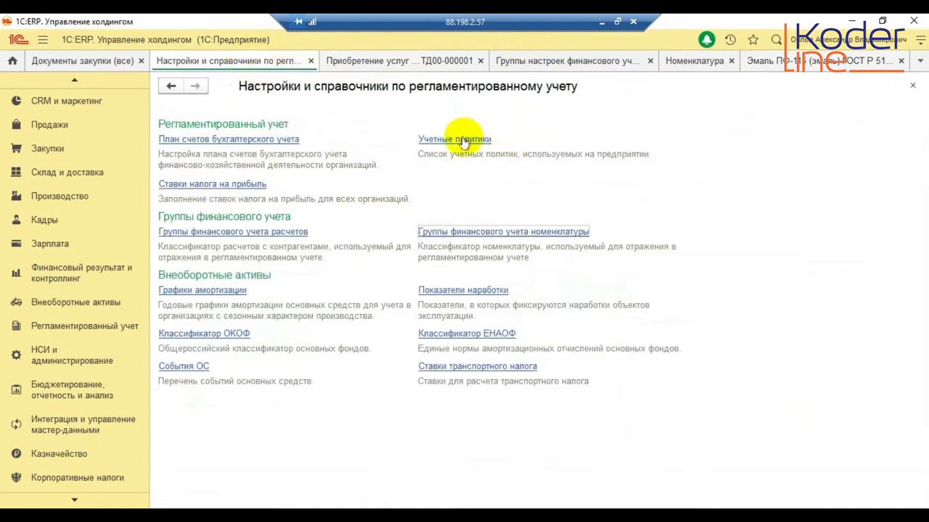
left_click(461, 139)
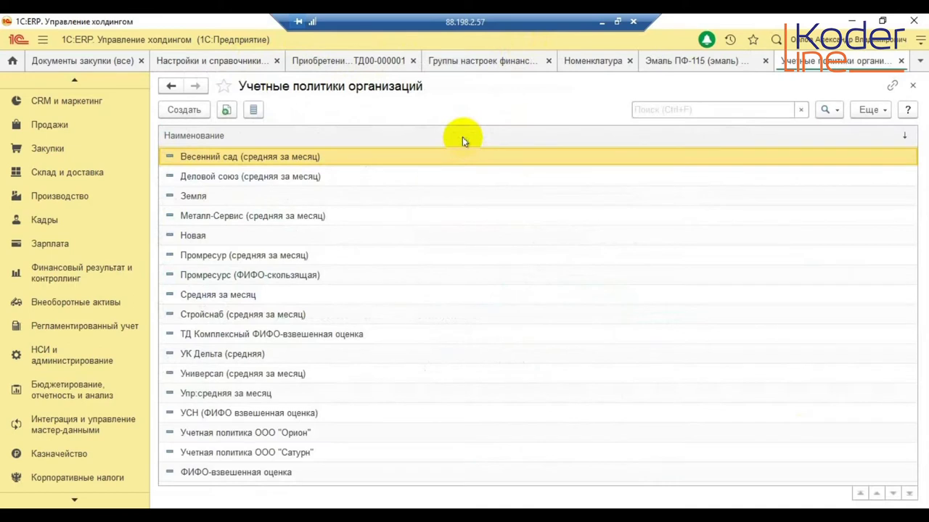
left_click(294, 313)
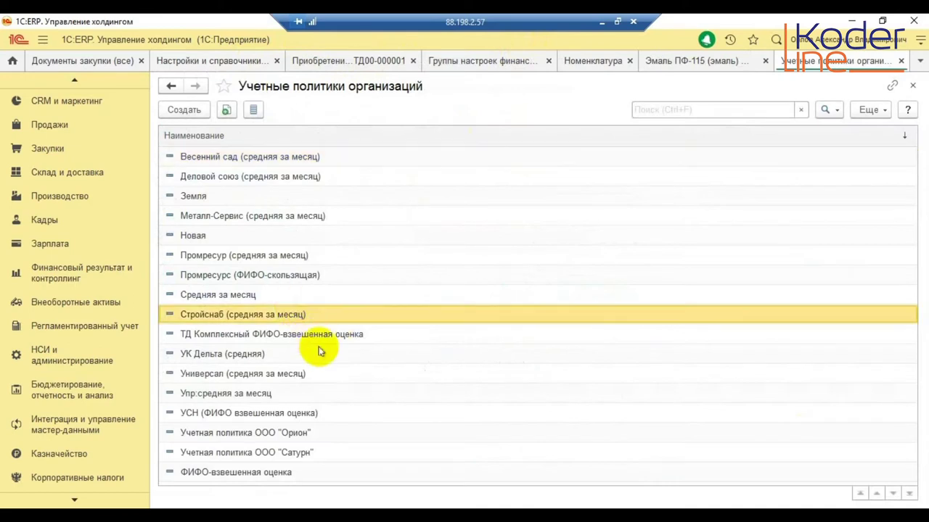
left_click(287, 296)
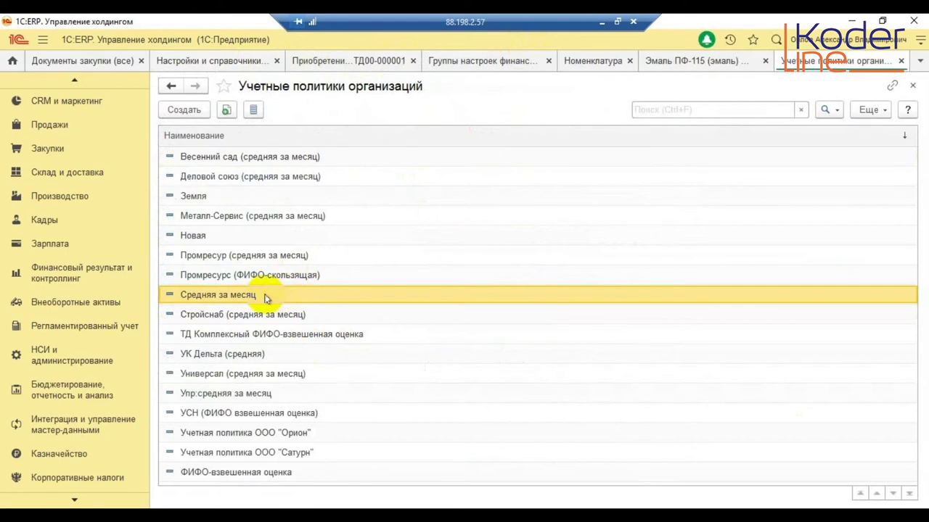
double_click(265, 296)
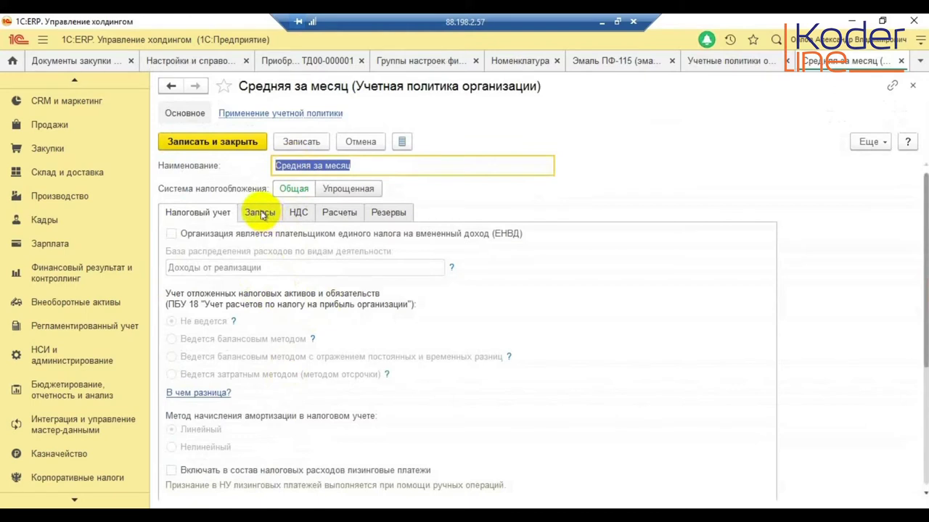
Examine the tax accounting, inventory and VAT settings of the "Средняя за месяц" accounting policy, leaving it unchanged, and close it
scroll(382, 374, "down", 3)
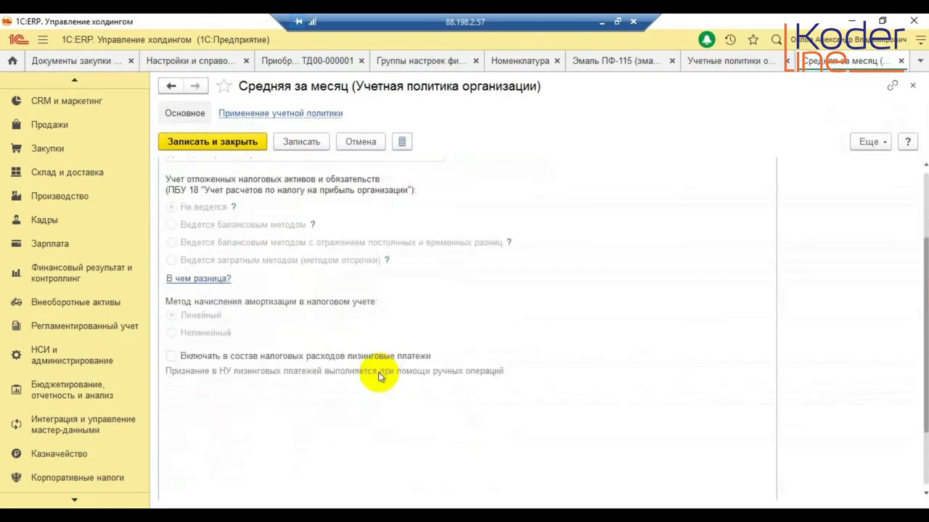
scroll(378, 376, "up", 3)
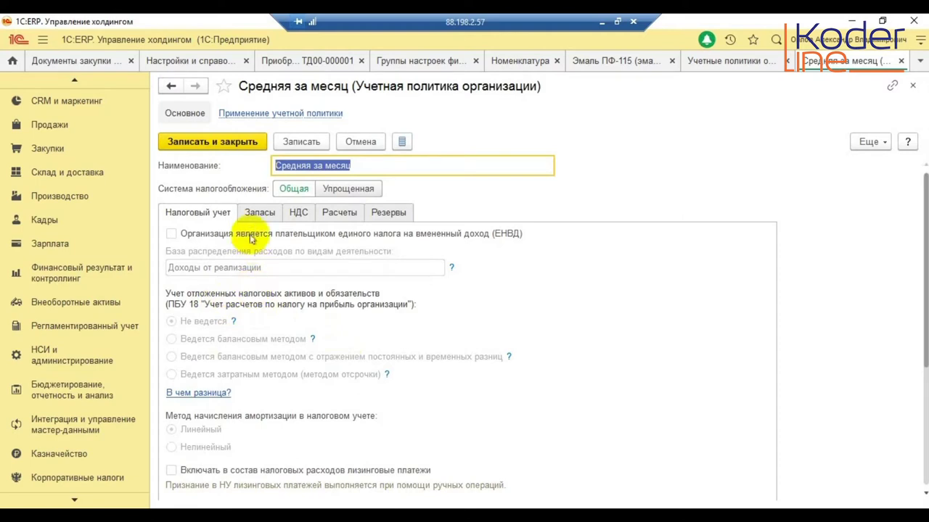
left_click(259, 212)
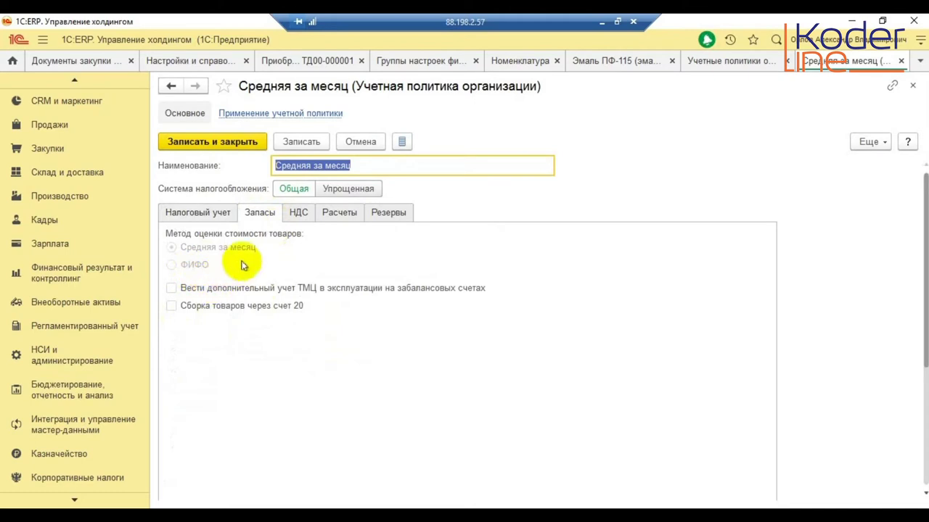
left_click(298, 211)
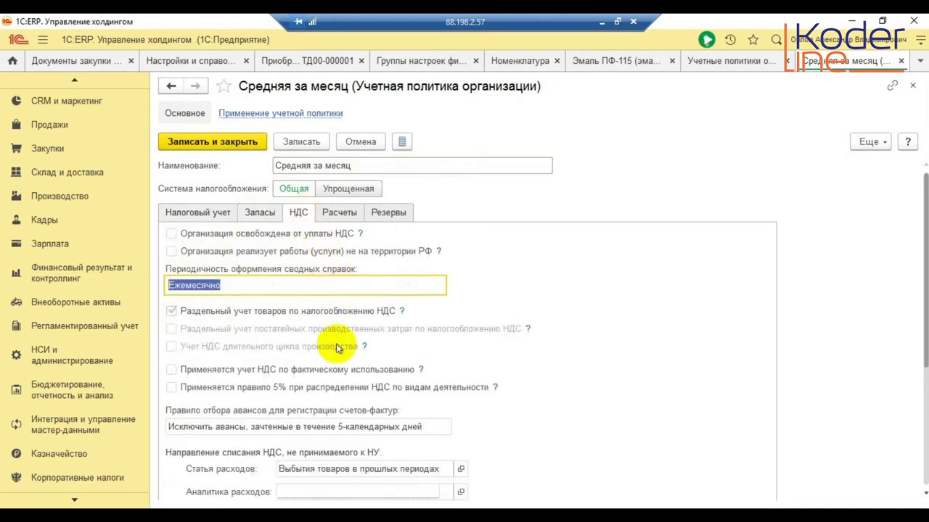
scroll(336, 401, "down", 2)
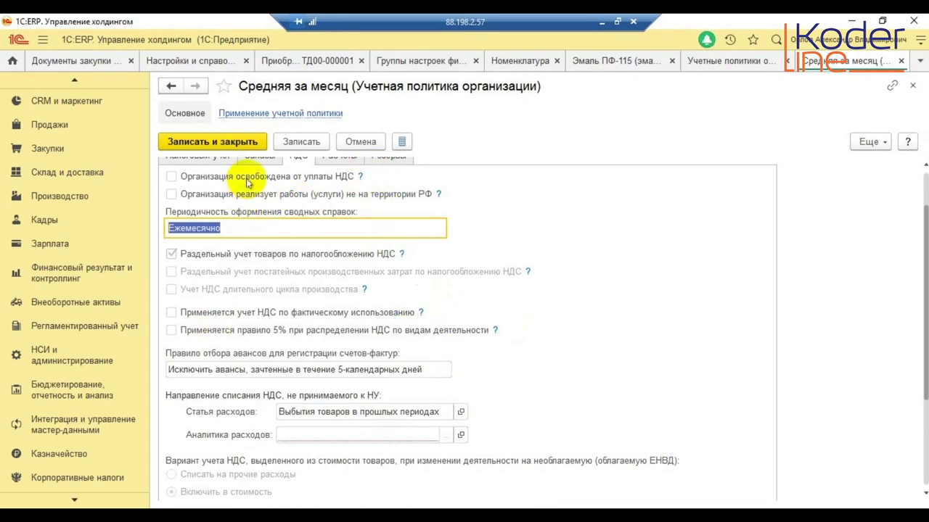
scroll(275, 218, "up", 2)
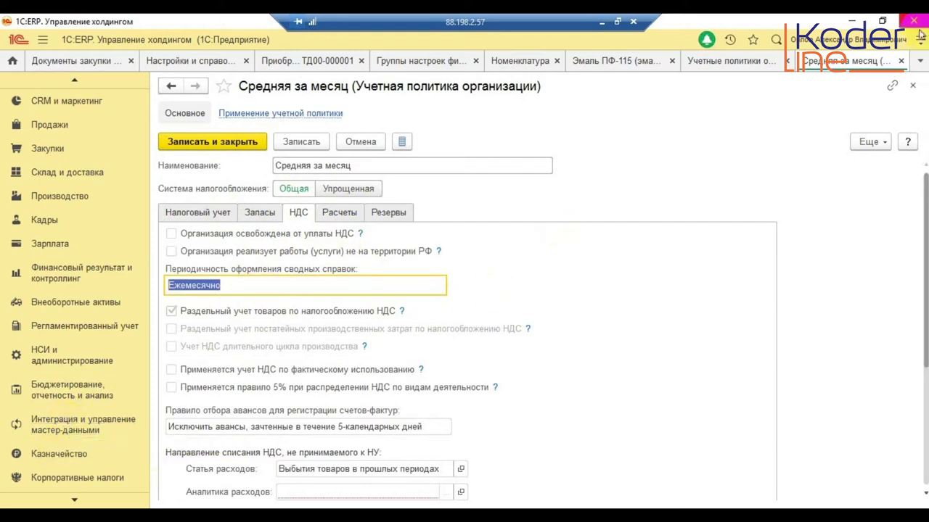
left_click(911, 88)
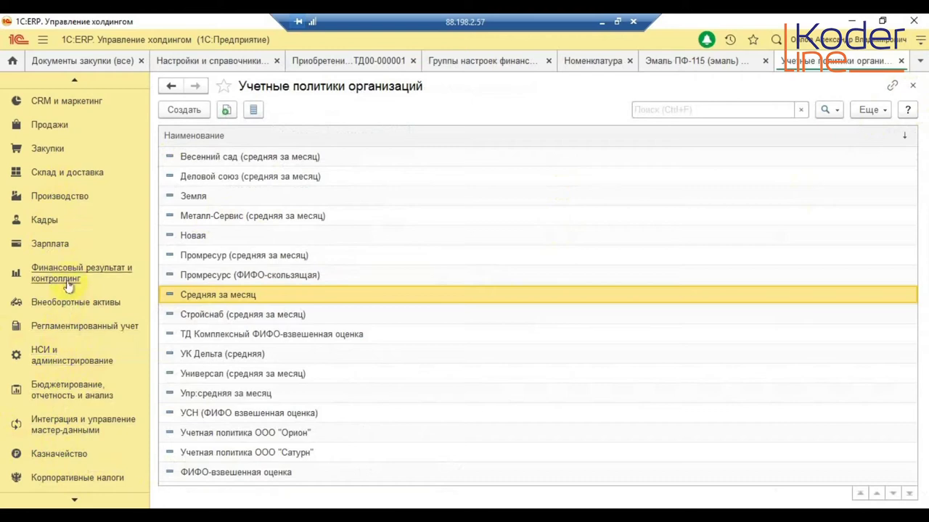
Open the organization card "Вирджиния Лтд" from the Организации list under НСИ и администрирование
scroll(62, 314, "down", 1)
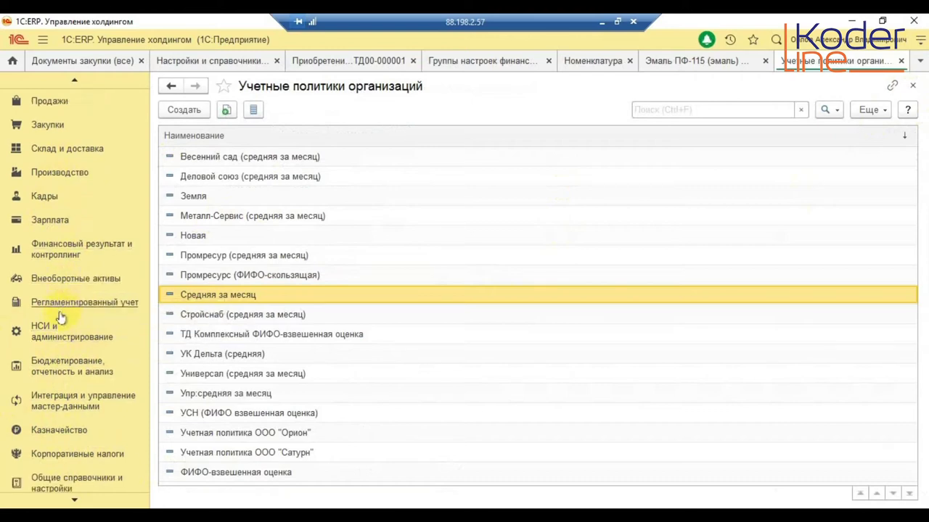
left_click(45, 340)
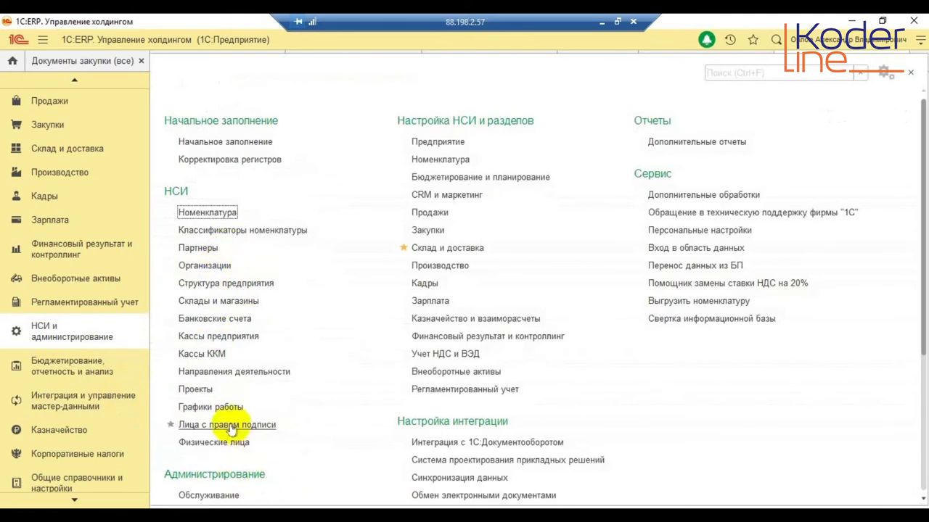
scroll(231, 429, "down", 3)
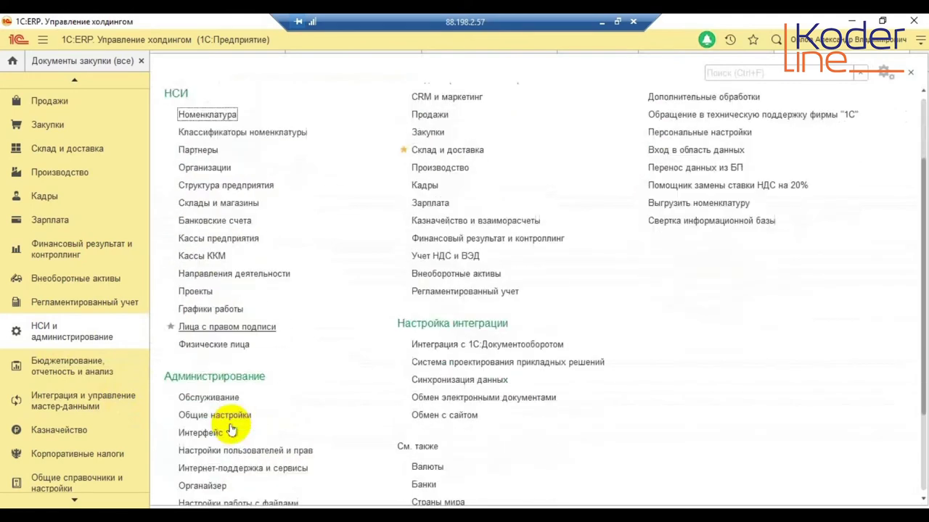
left_click(201, 167)
left_click(267, 275)
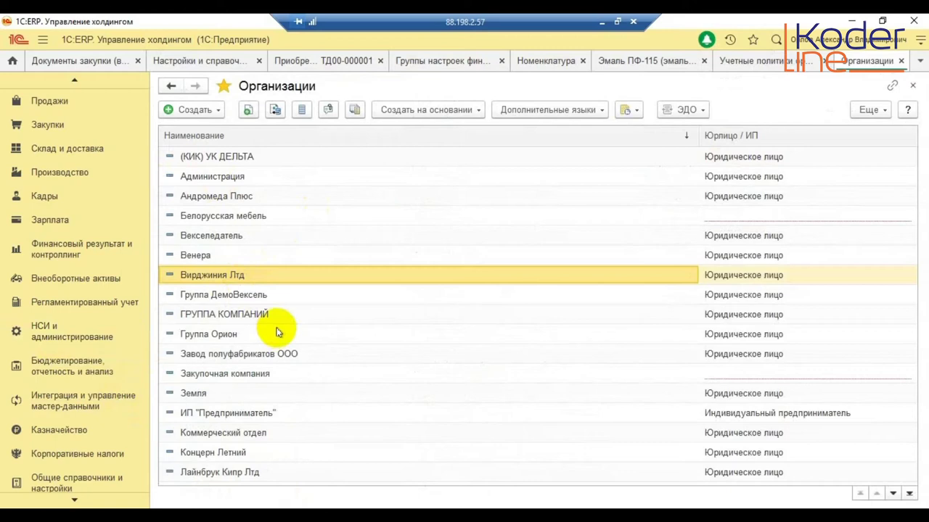
double_click(243, 273)
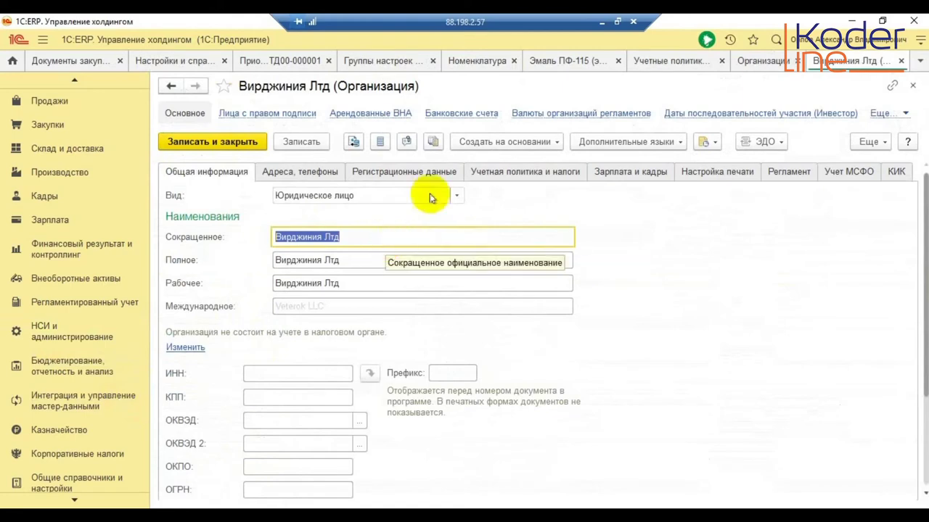
Look through the accounting policies that can be assigned to "Вирджиния Лтд" without choosing one, and close the organization card
left_click(552, 174)
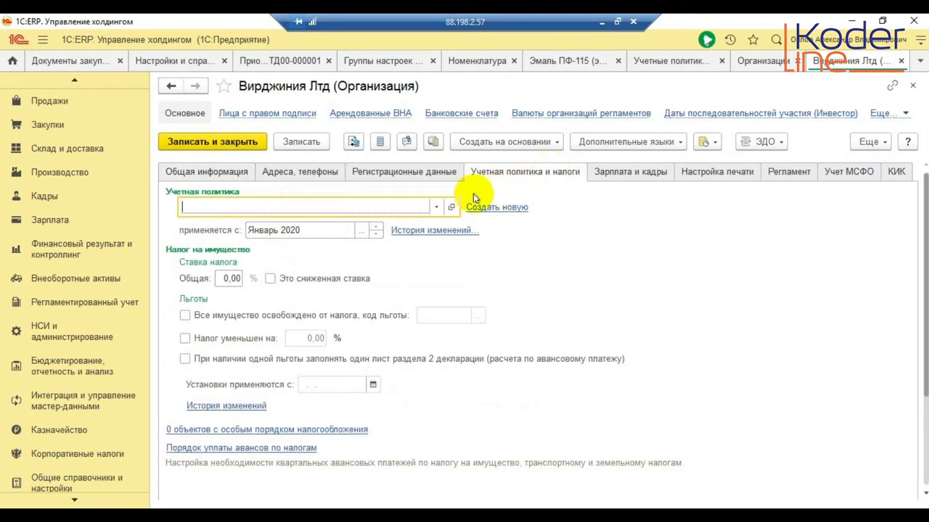
left_click(435, 207)
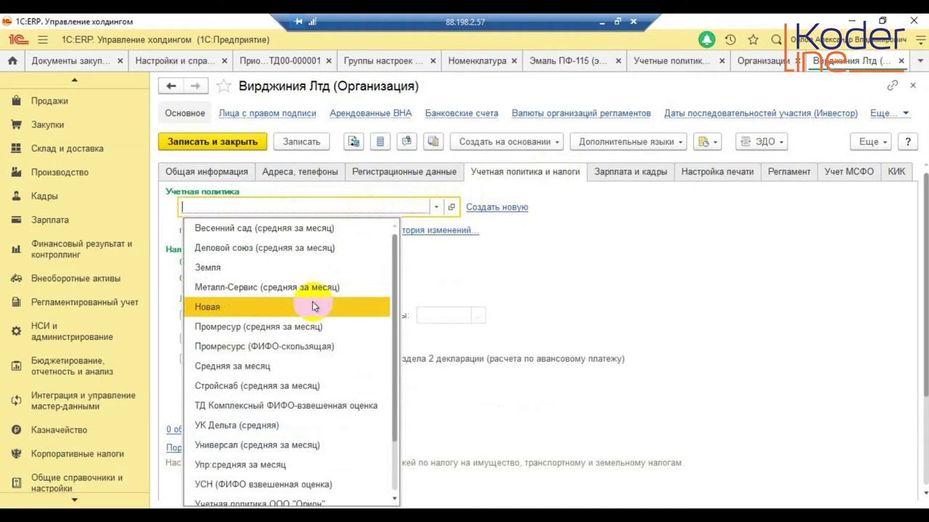
scroll(307, 347, "down", 1)
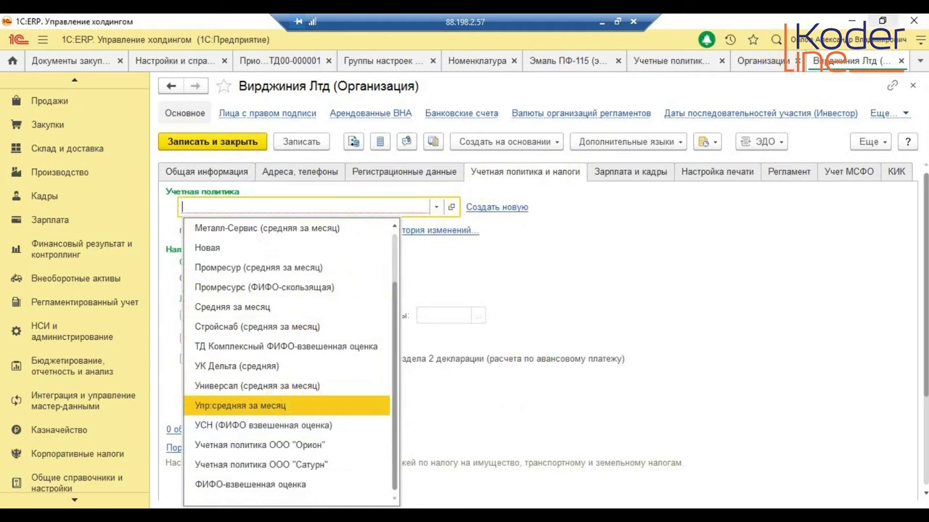
left_click(911, 93)
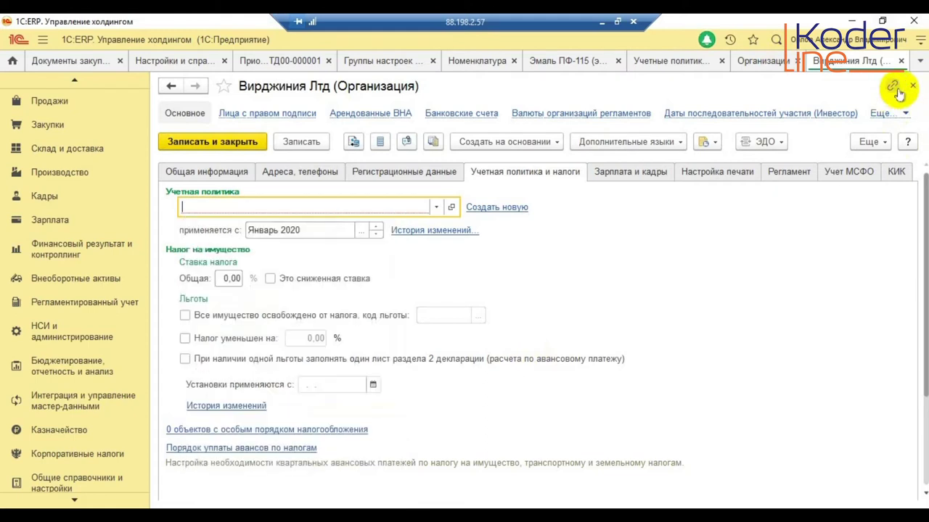
left_click(911, 86)
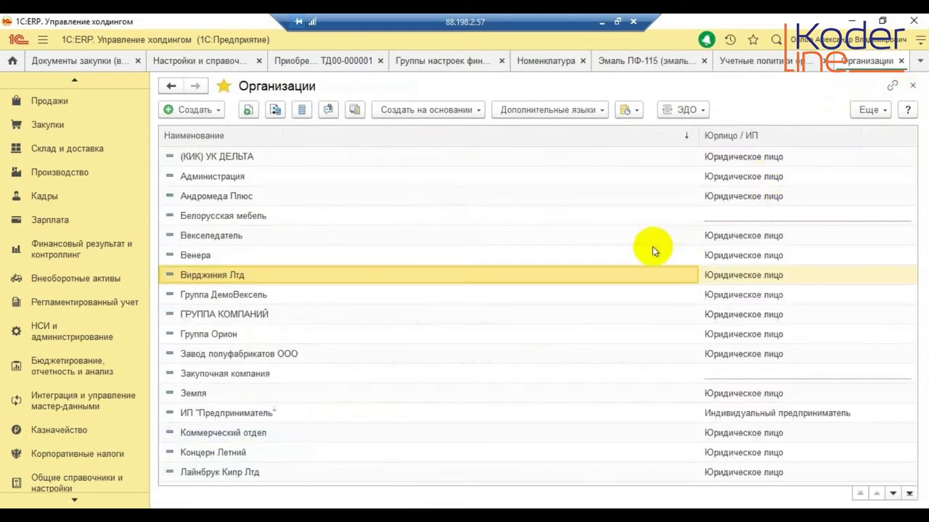
Open Отражение документов в регл. учете under Регламентированный учет and filter it by the organization "Белорусская мебель"
left_click(58, 304)
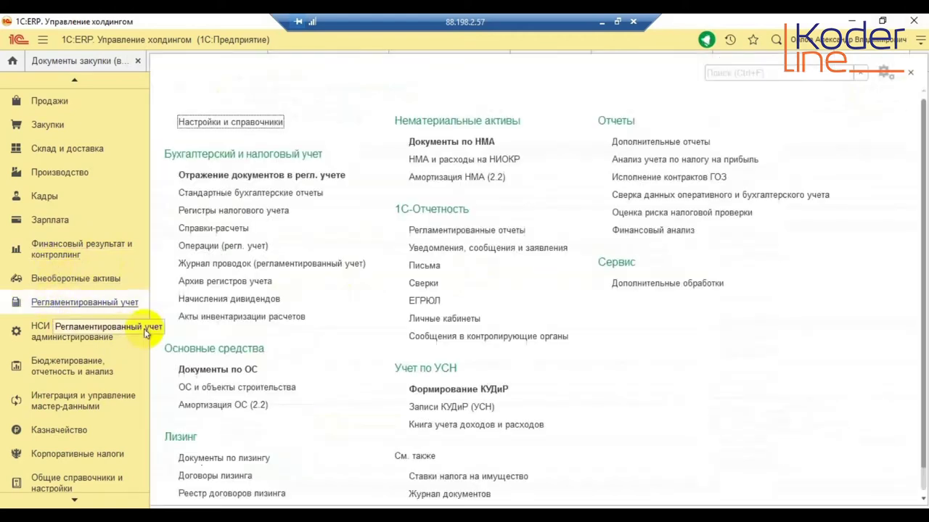
left_click(307, 175)
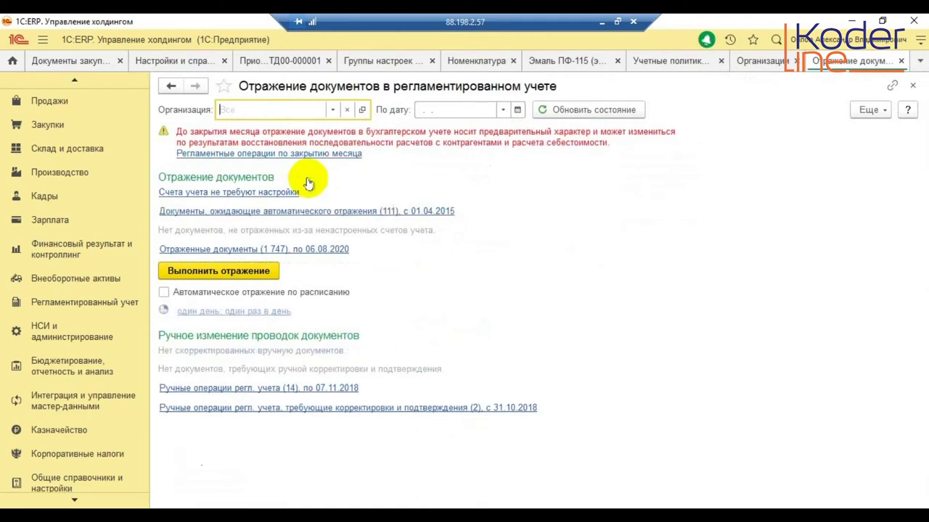
left_click(331, 110)
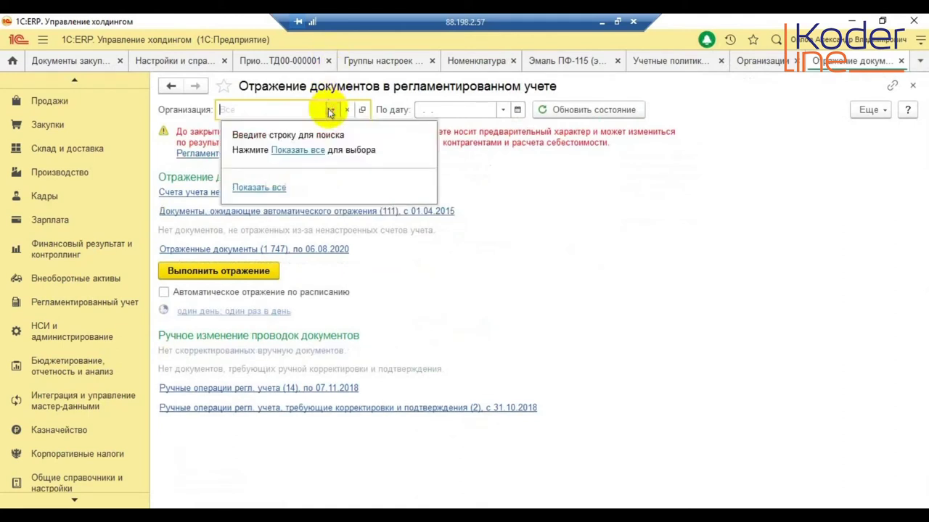
left_click(299, 150)
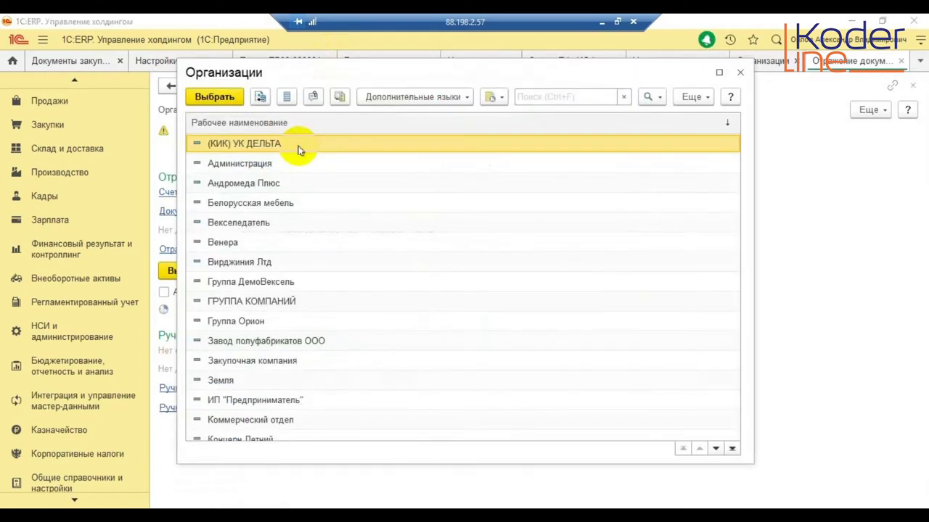
left_click(259, 207)
double_click(259, 205)
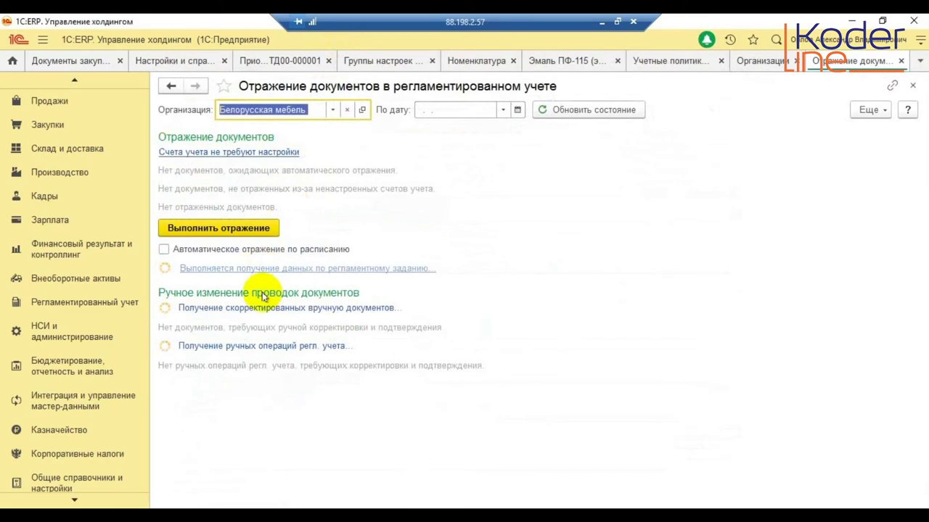
Open the account setup workspace for "Белорусская мебель" and examine the item accounts assigned to each financial accounting settings group
left_click(251, 153)
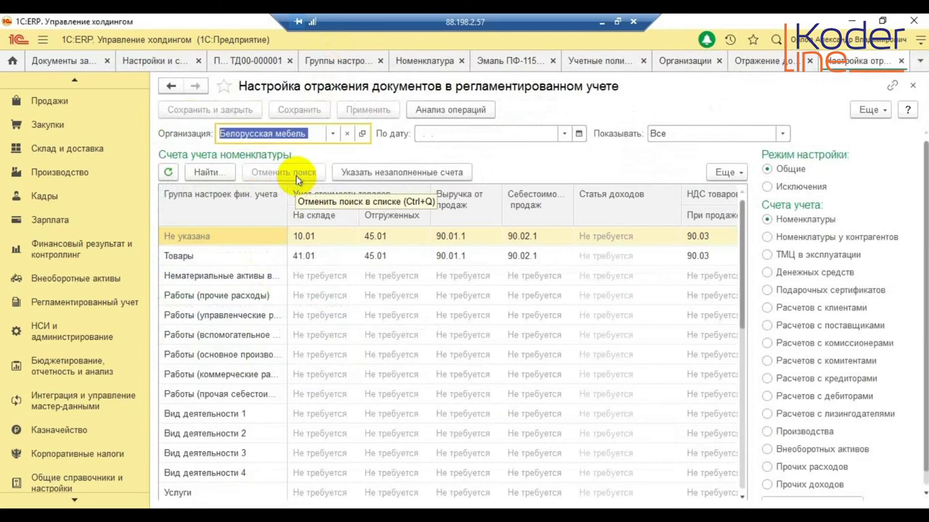
left_click(758, 61)
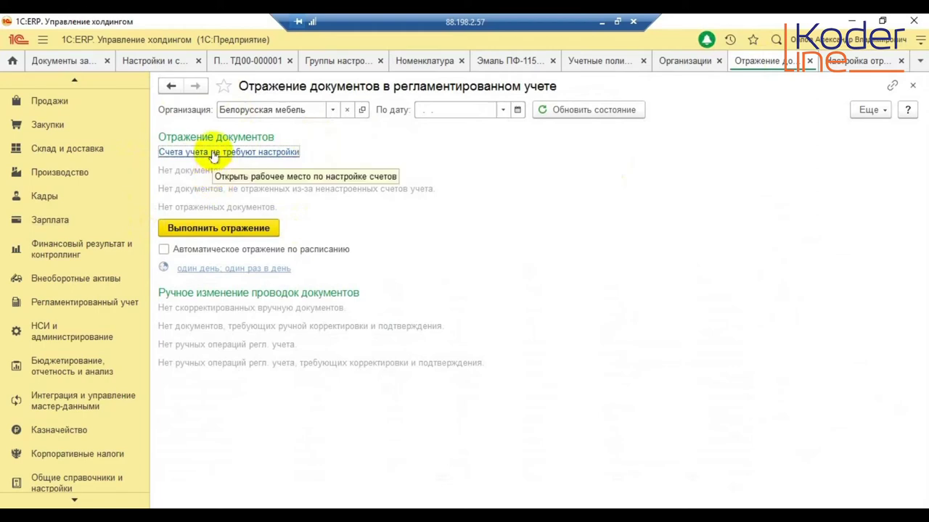
left_click(836, 64)
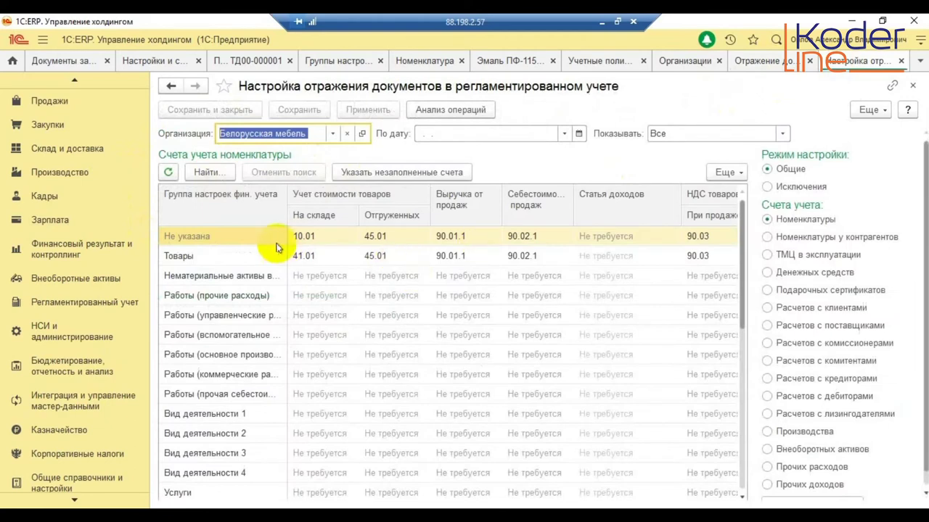
left_click(220, 275)
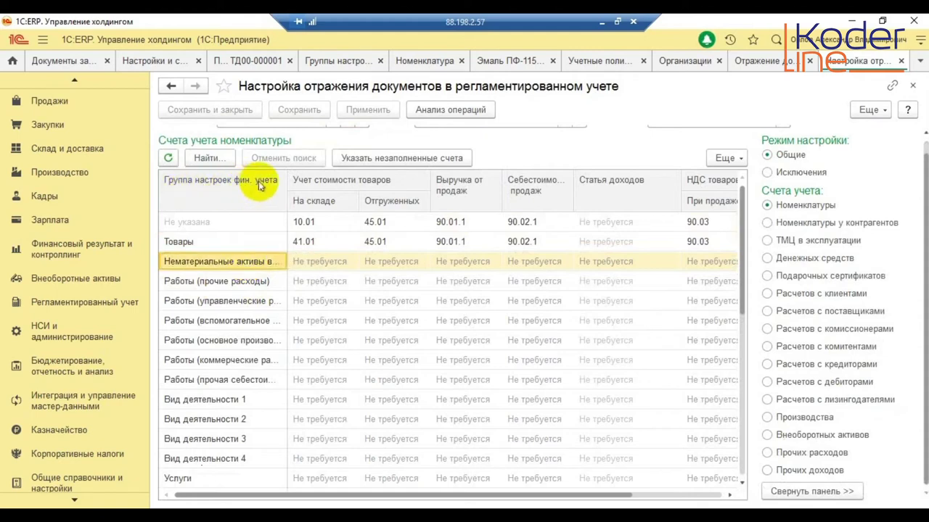
left_click(248, 284)
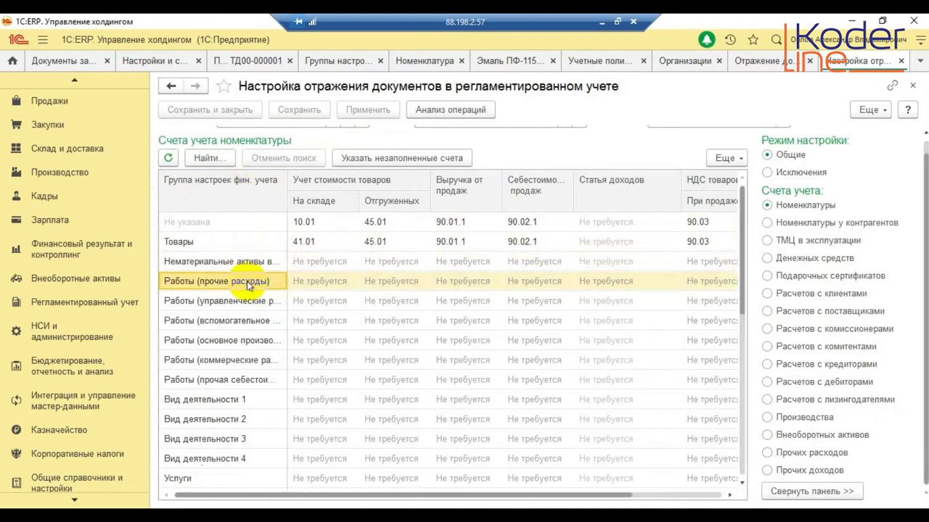
Try to edit the warehouse and cost-of-sales accounts of the Товары group, dismissing each warning
left_click(305, 244)
left_click(304, 244)
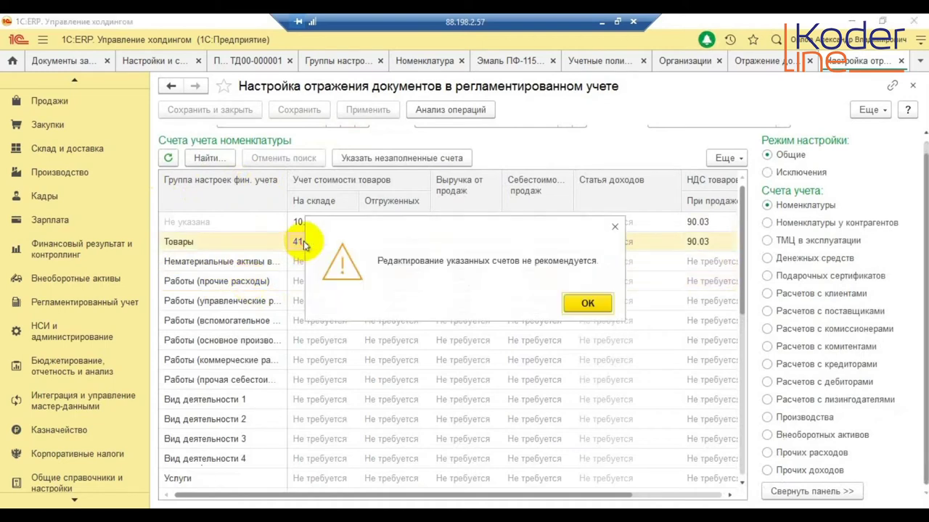
left_click(592, 304)
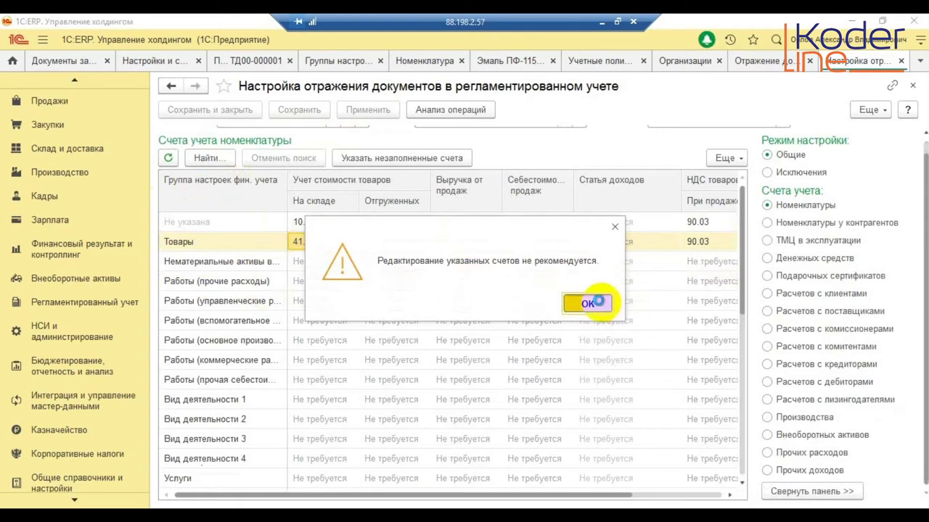
left_click(516, 246)
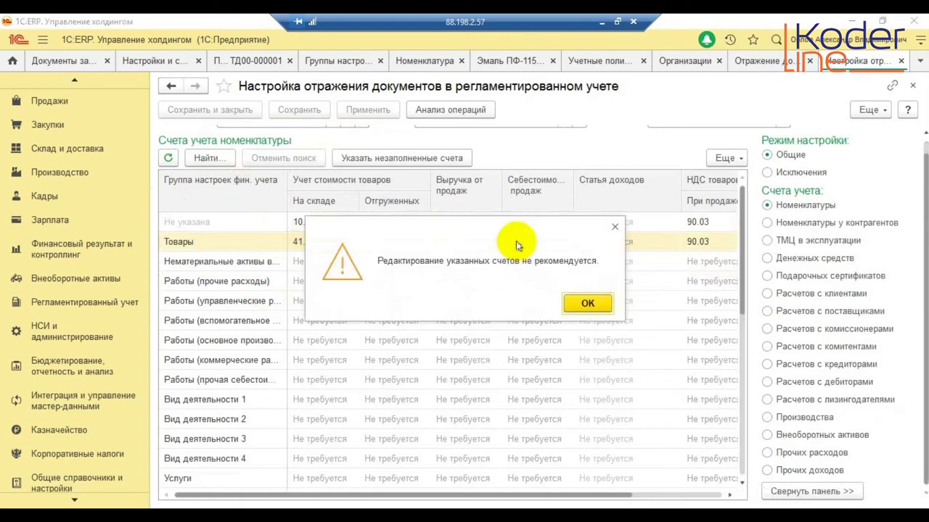
left_click(589, 303)
Try to edit the accounts for shipped goods and cost of sales of the Материалы основные group, dismissing each warning
scroll(319, 414, "down", 2)
scroll(319, 413, "down", 3)
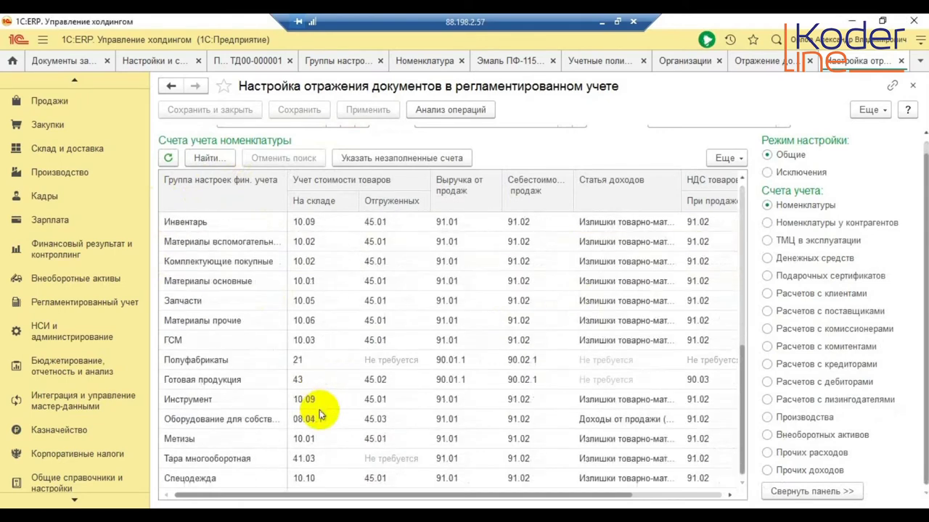
left_click(353, 284)
left_click(377, 286)
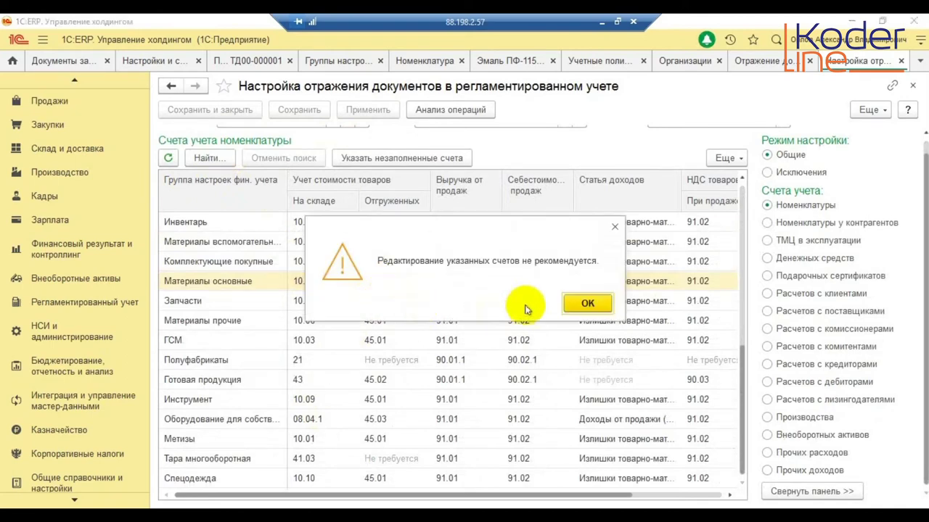
left_click(587, 304)
left_click(511, 281)
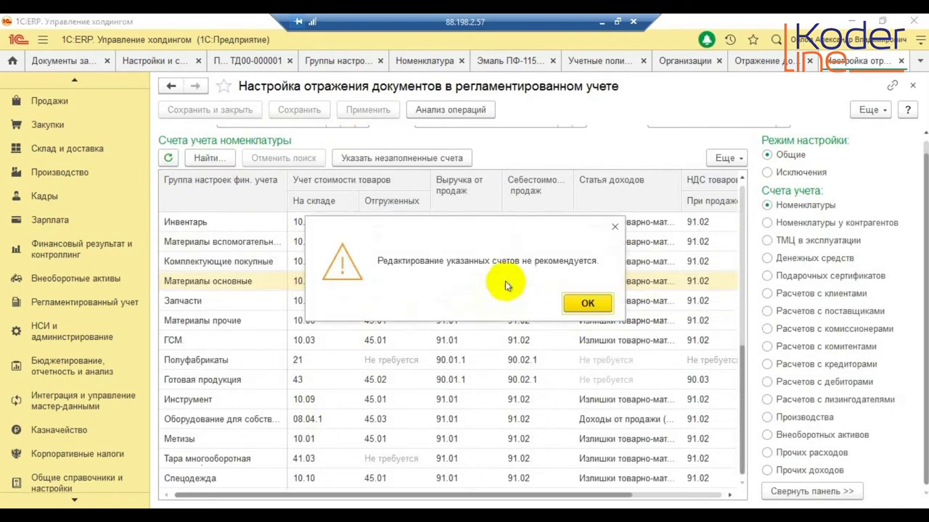
left_click(573, 304)
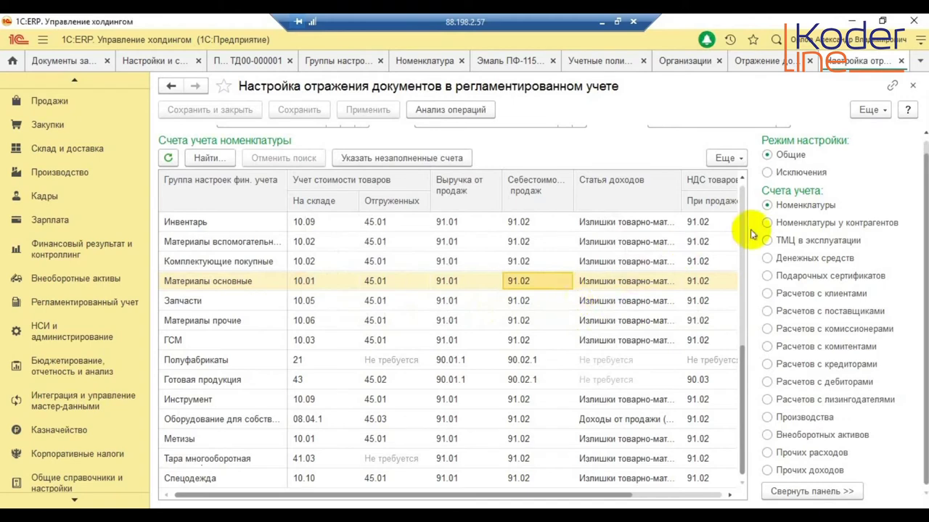
Try to edit the warehouse account of the Инструмент group and dismiss the warning
left_click(320, 399)
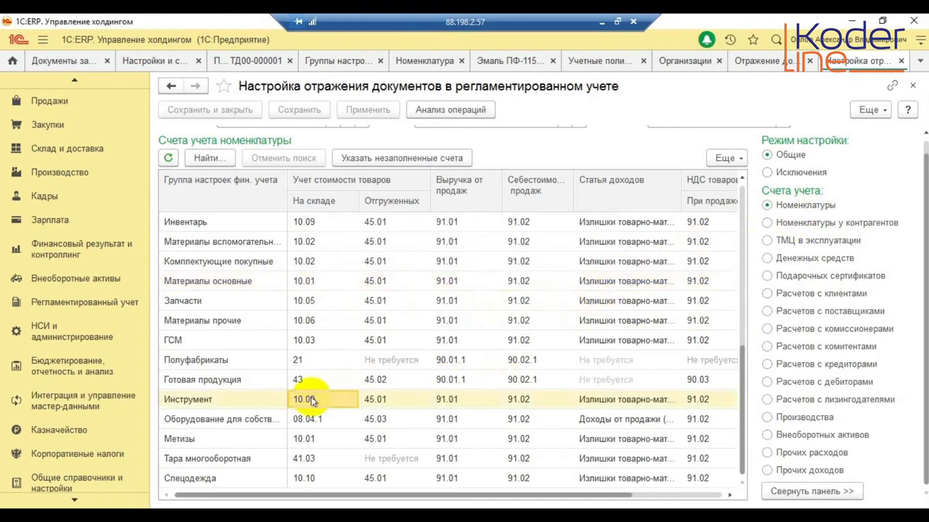
left_click(320, 400)
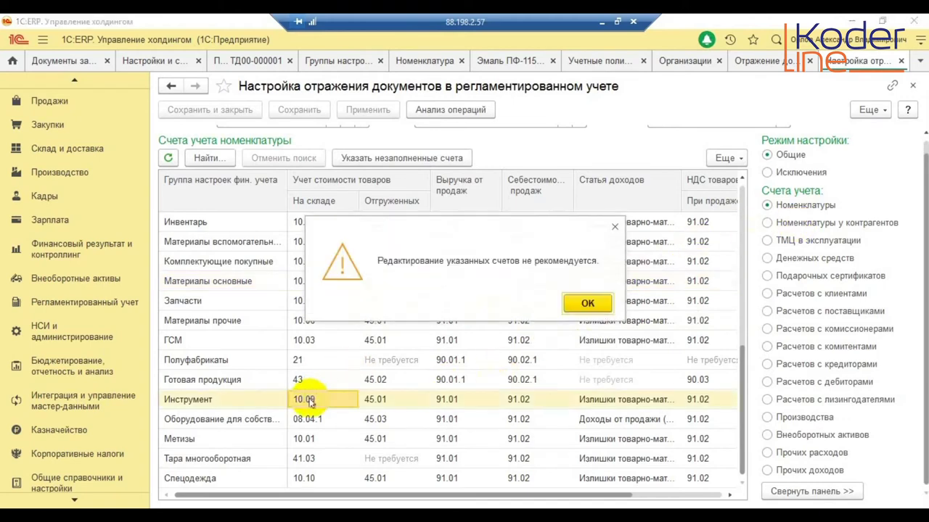
left_click(588, 304)
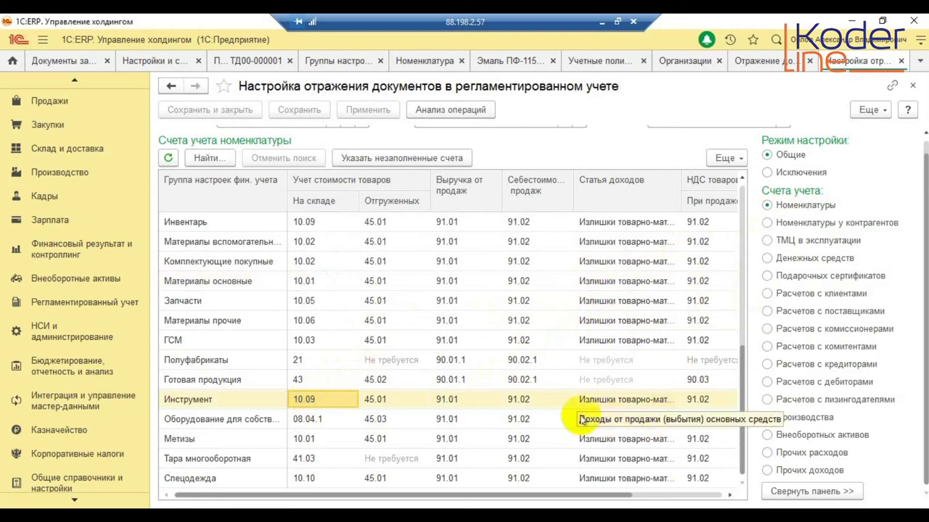
left_click(385, 401)
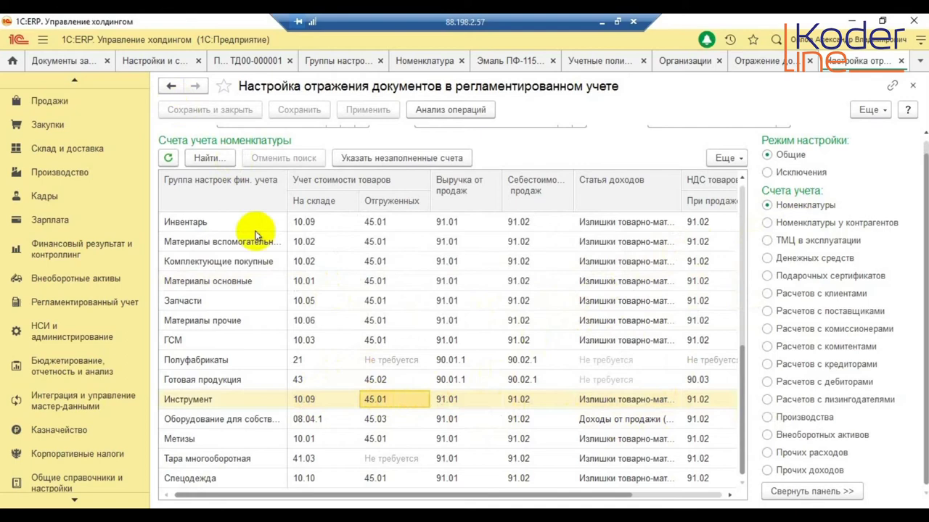
View the accounts selectable for shipped goods of the Работы (основное производство) group, and close the chart of accounts without choosing one
scroll(255, 236, "up", 5)
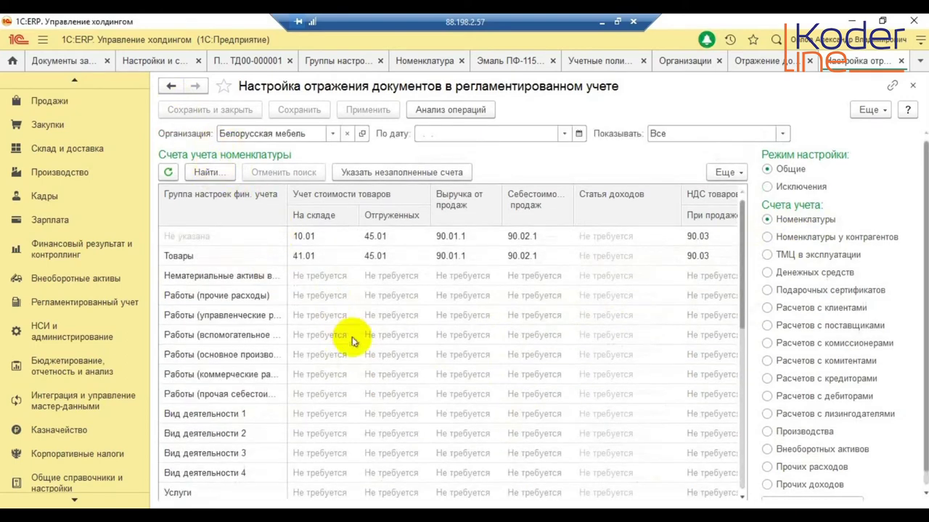
left_click(378, 353)
left_click(377, 355)
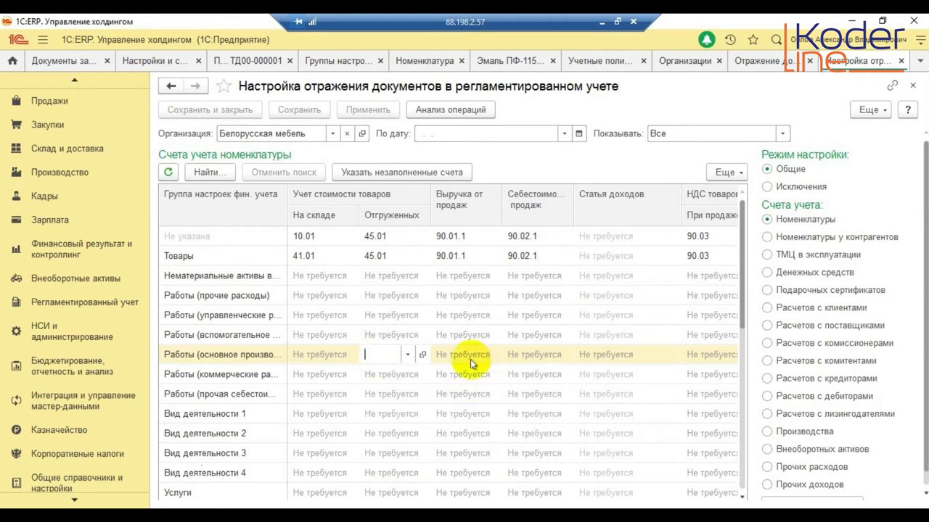
left_click(407, 355)
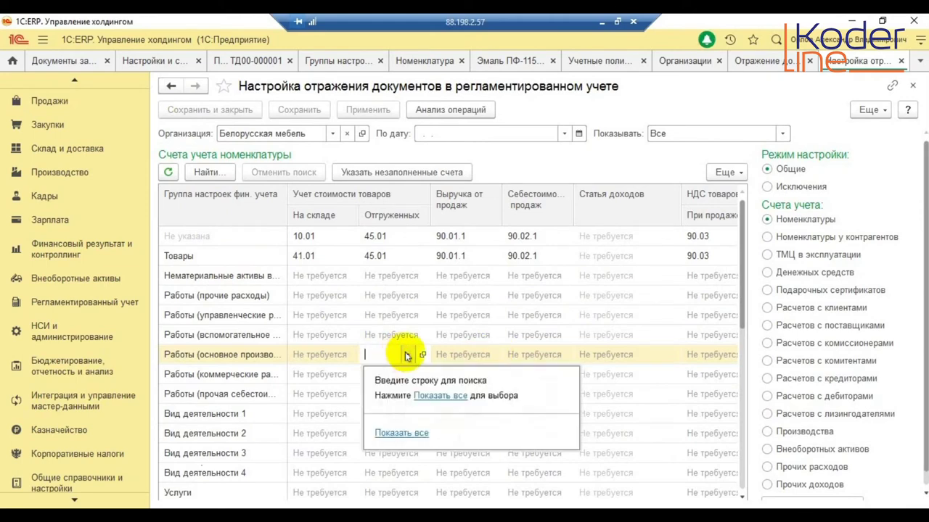
left_click(438, 396)
left_click(355, 182)
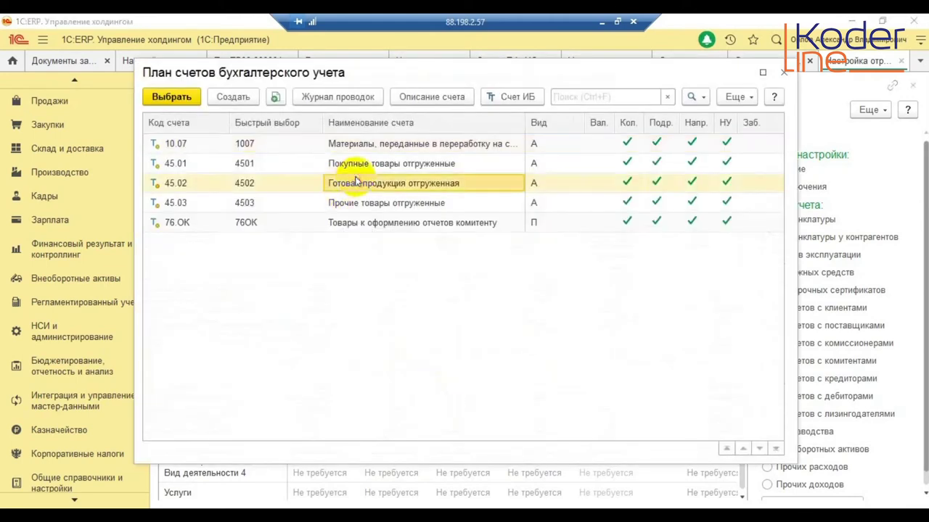
left_click(784, 73)
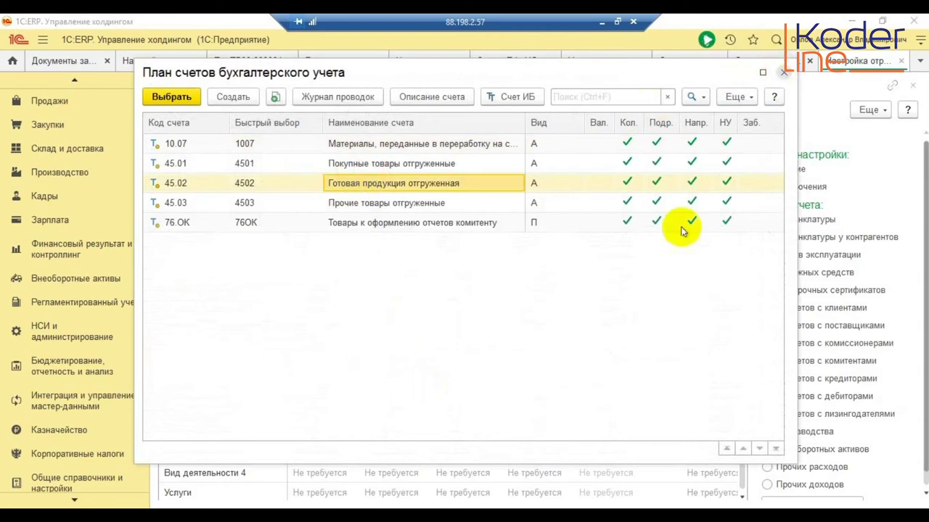
left_click(457, 413)
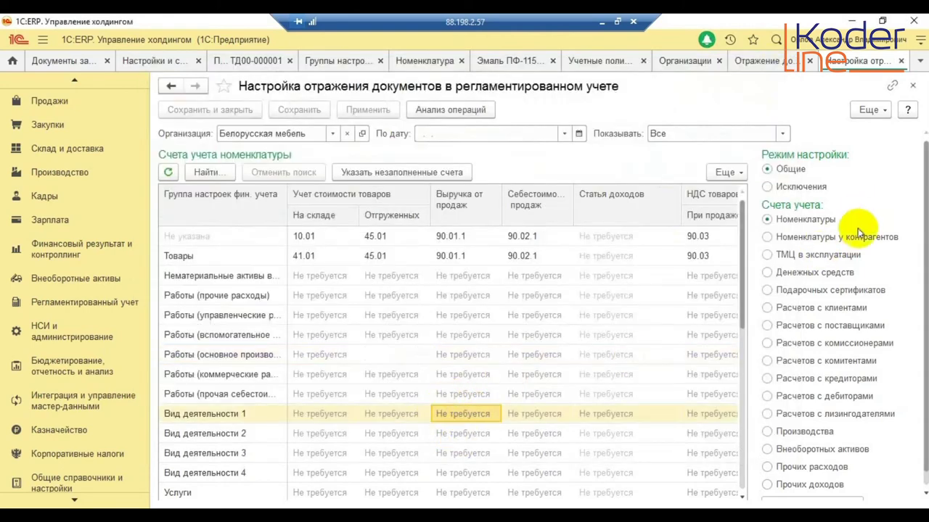
Show the accounts for Номенклатуры у контрагентов and try to edit the processing account of Нематериальные активы в разработке
left_click(812, 238)
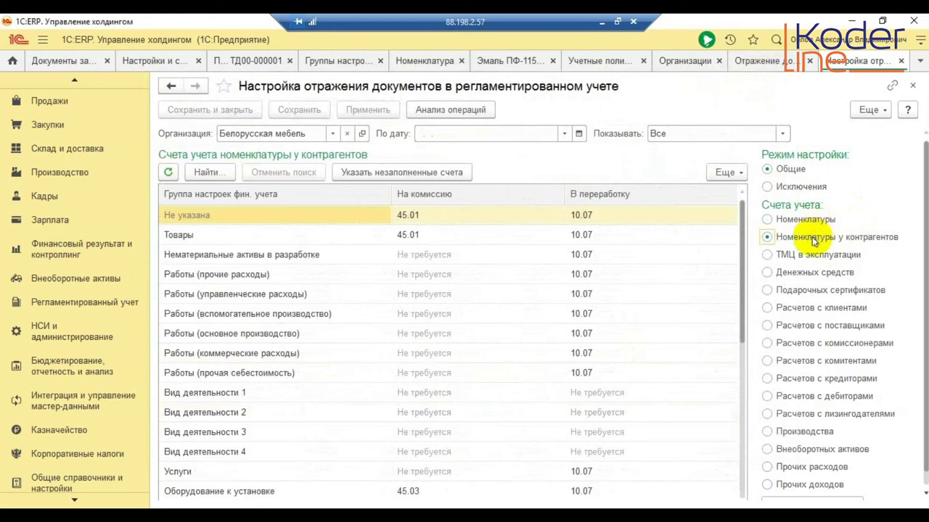
left_click(493, 241)
double_click(591, 249)
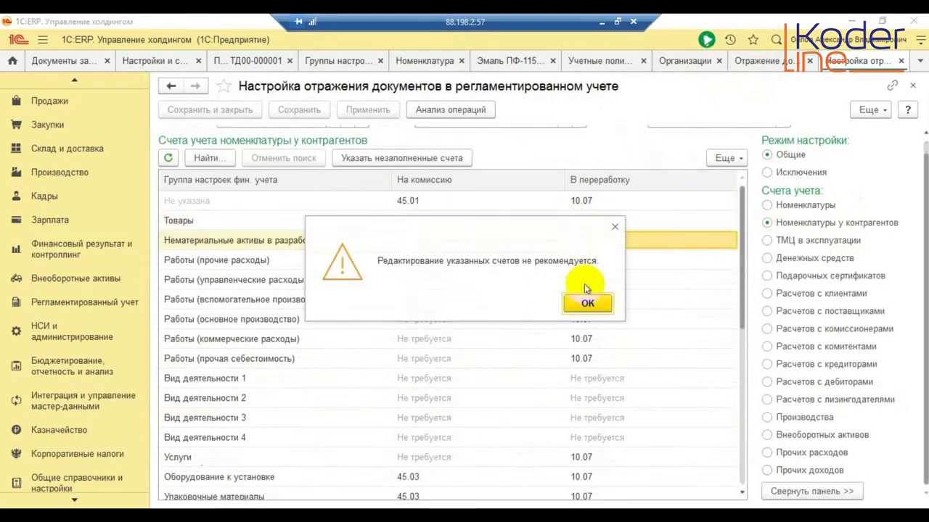
left_click(589, 307)
scroll(528, 409, "down", 5)
left_click(447, 378)
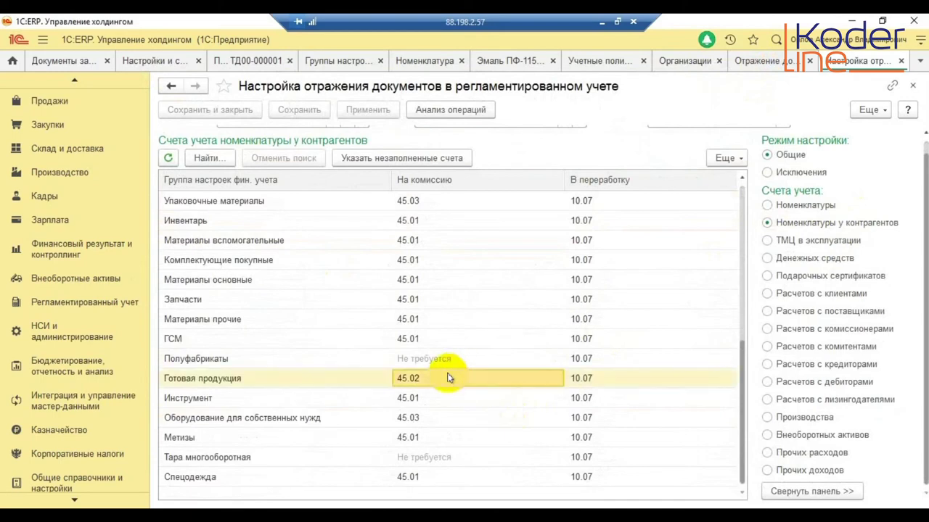
Show the accounts for Прочих расходов, view the expense item card "Финансовая аренда (прочие операц.)" and close it
left_click(825, 454)
left_click(287, 378)
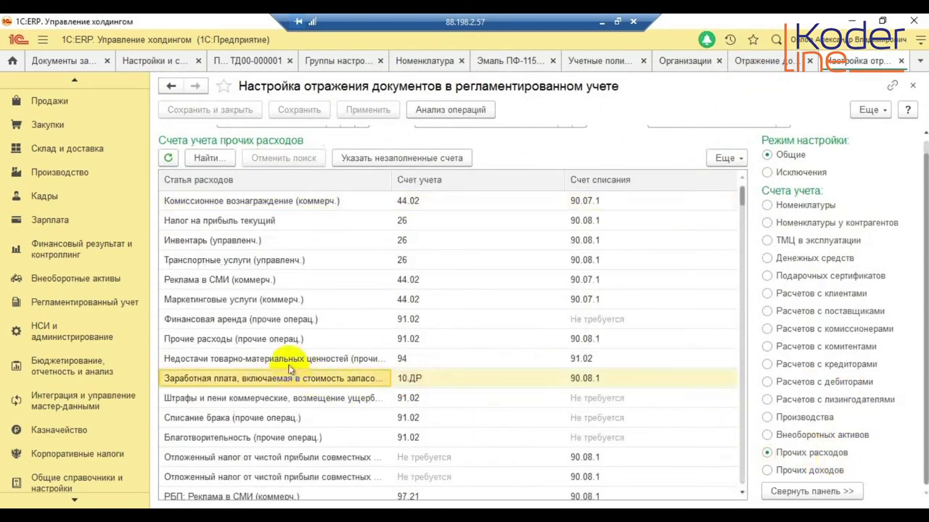
double_click(241, 321)
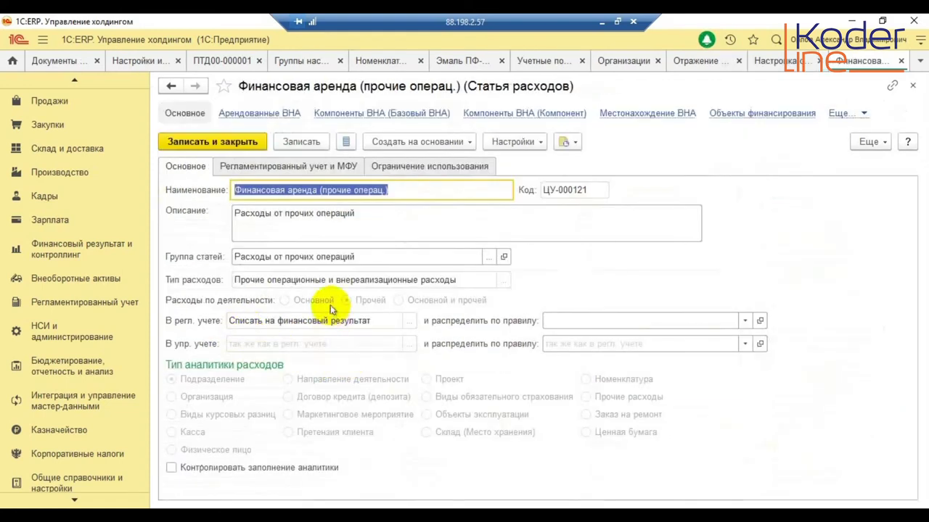
left_click(912, 86)
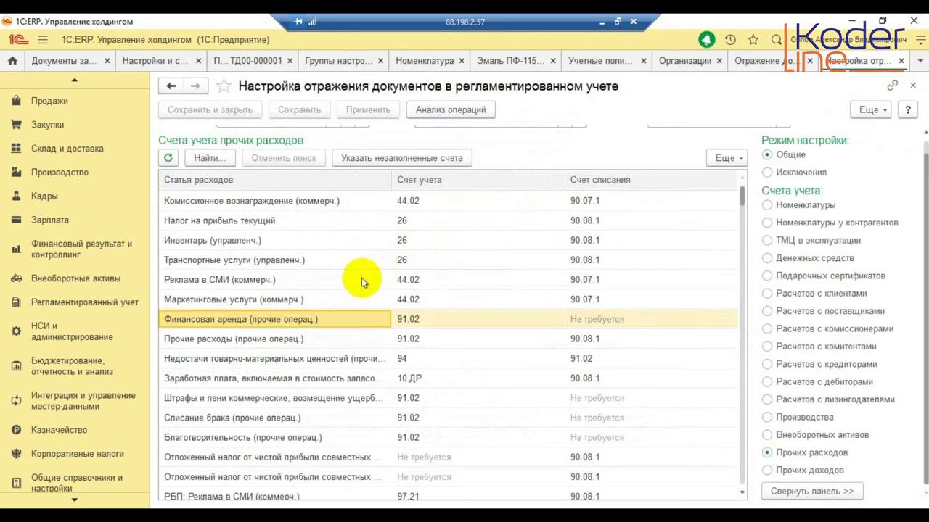
Open the expense item "Прочие расходы (прочие операц.)" and view its distribution options and its Регламентированный учет и МФУ settings
left_click(309, 358)
left_click(292, 340)
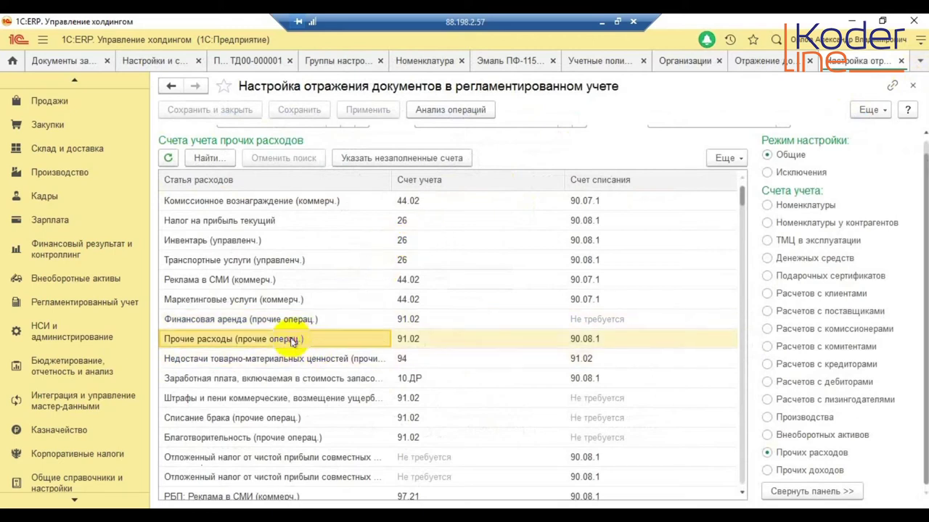
double_click(292, 340)
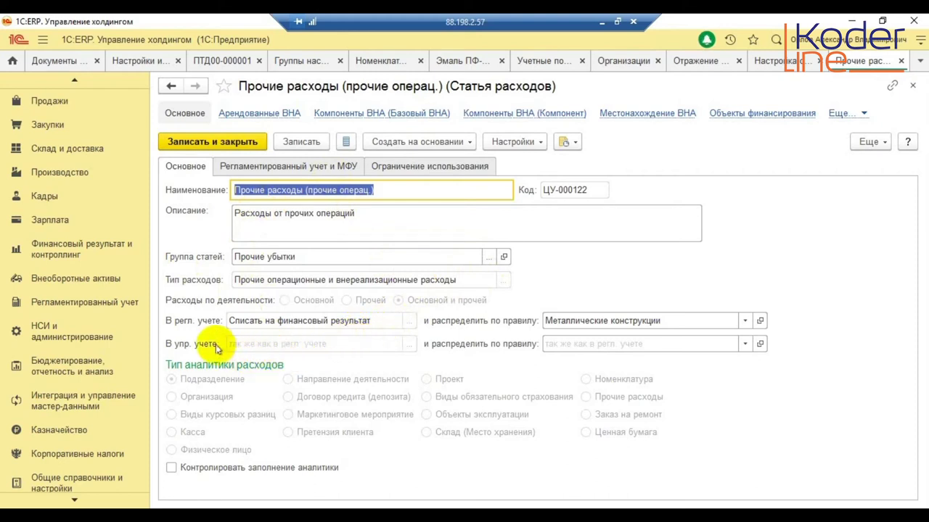
mouse_move(208, 326)
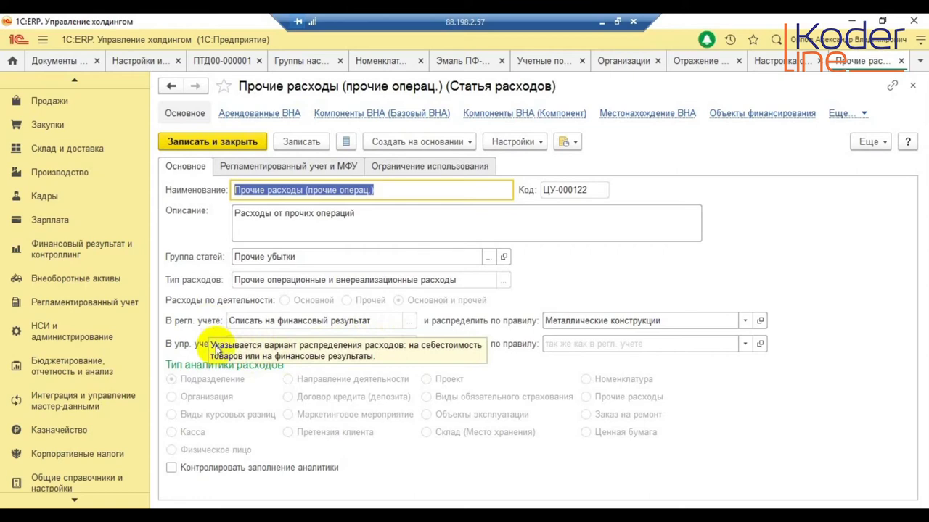
left_click(305, 166)
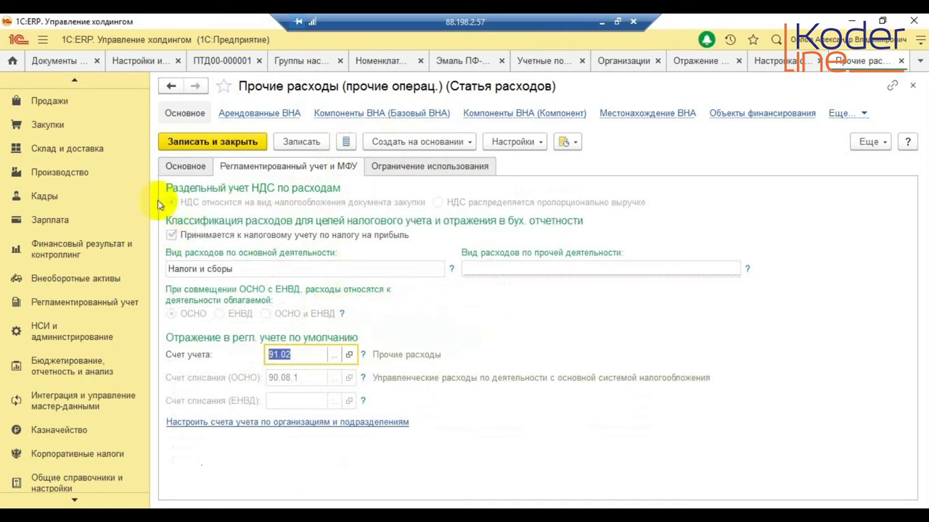
Open the Бакалея services purchase of 06.08.2020 from Документы закупки (все), and view its expense line's item and analytics and its regulated accounting postings
left_click(58, 123)
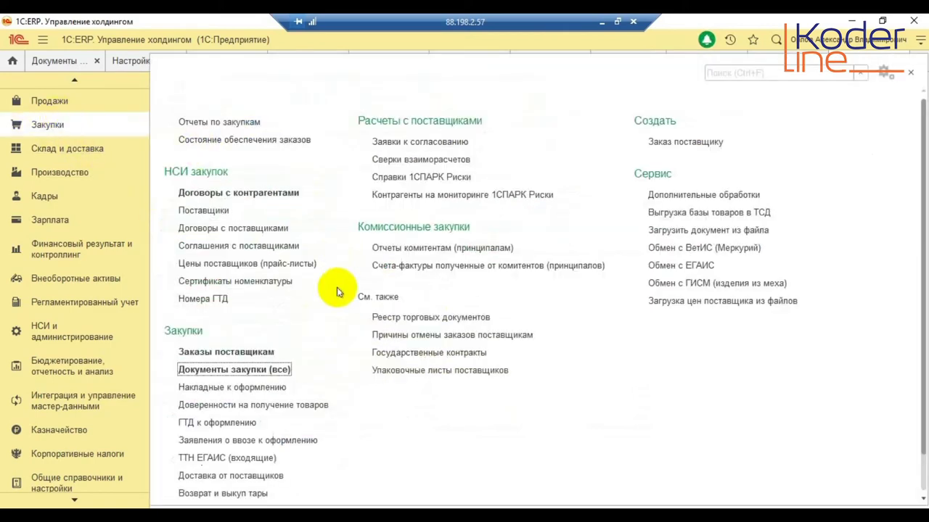
left_click(236, 369)
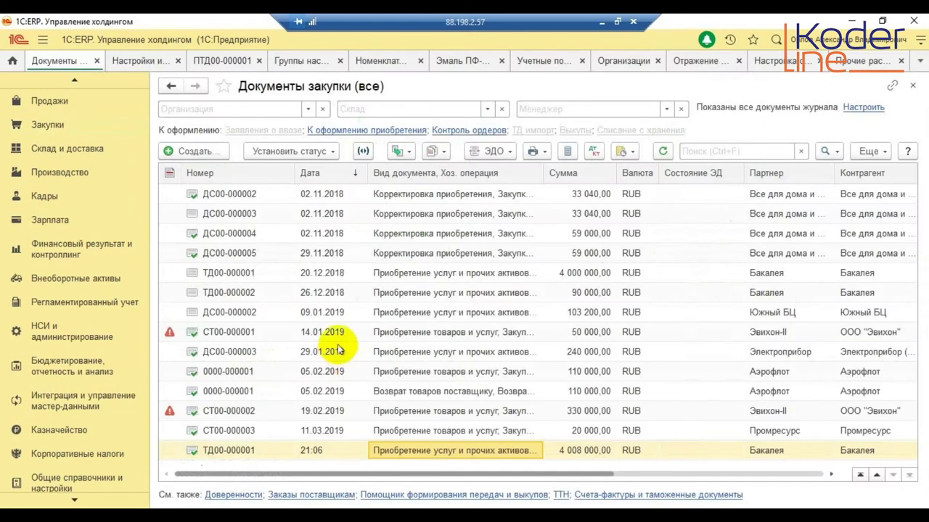
double_click(490, 451)
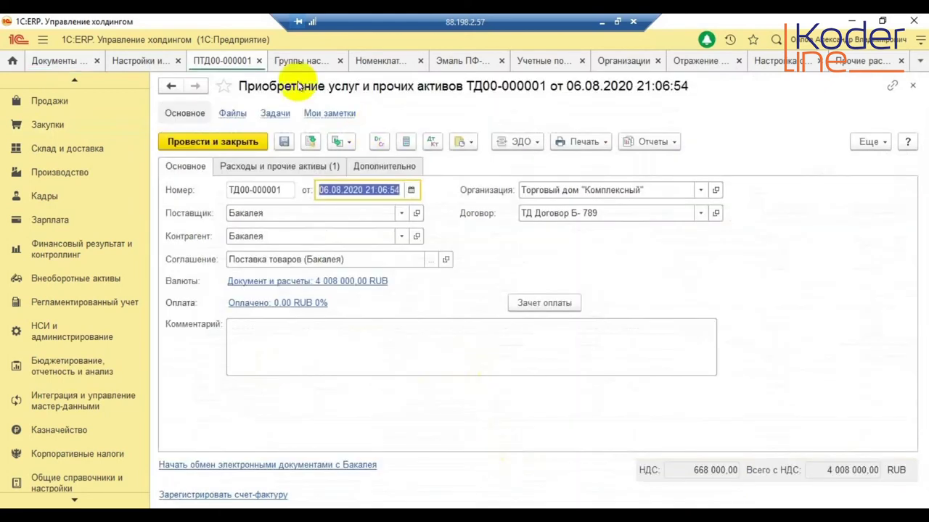
left_click(234, 167)
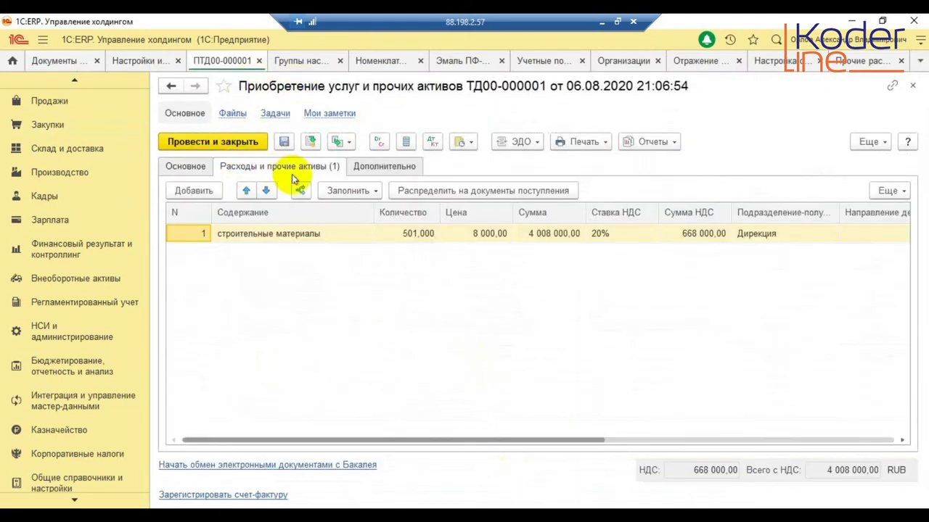
left_click_drag(445, 440, 704, 433)
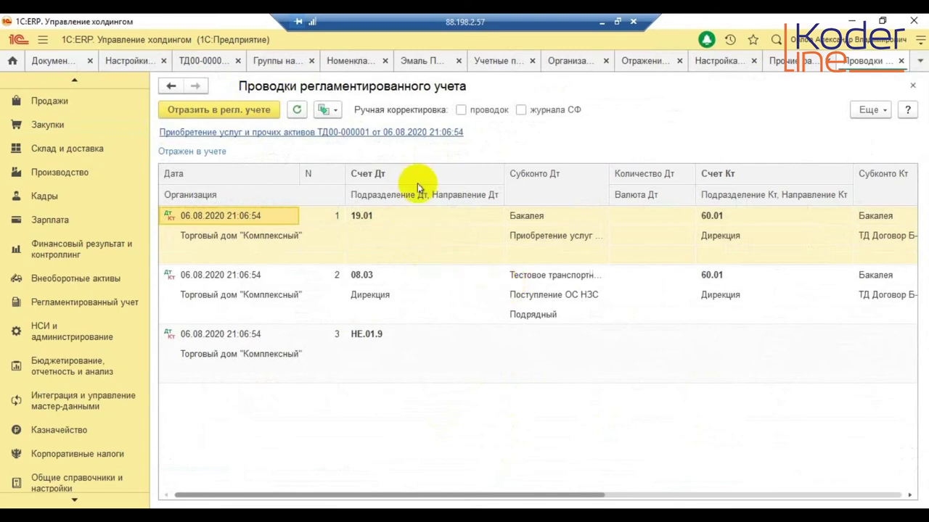
Close the postings, post the purchase document again and reopen its regulated accounting postings
left_click(908, 85)
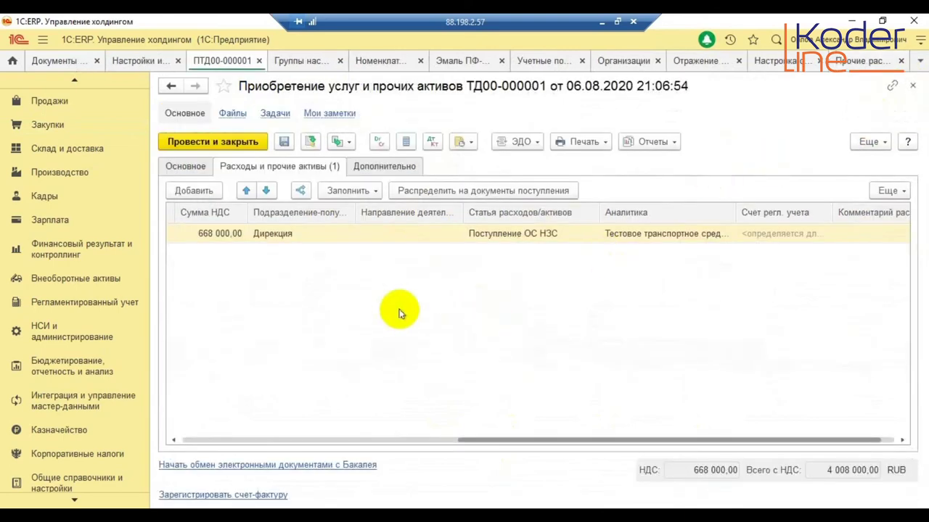
left_click(310, 142)
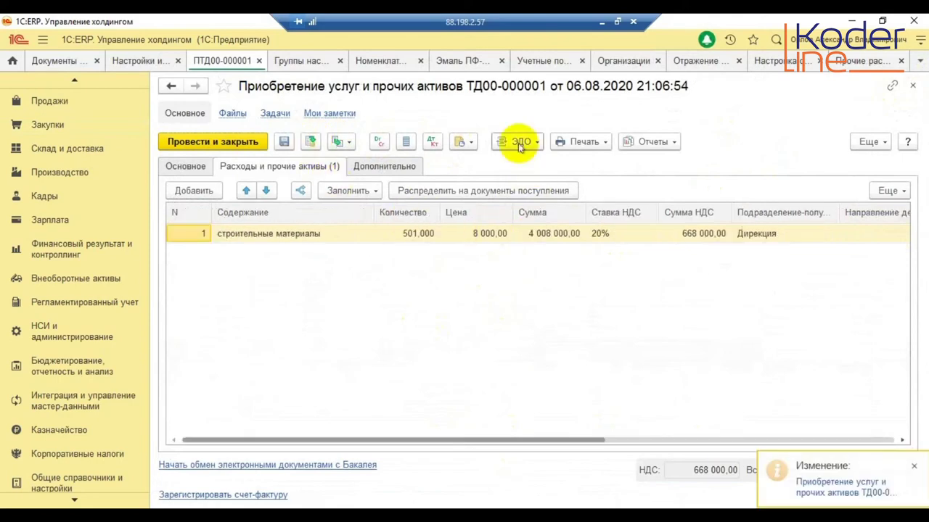
left_click(431, 141)
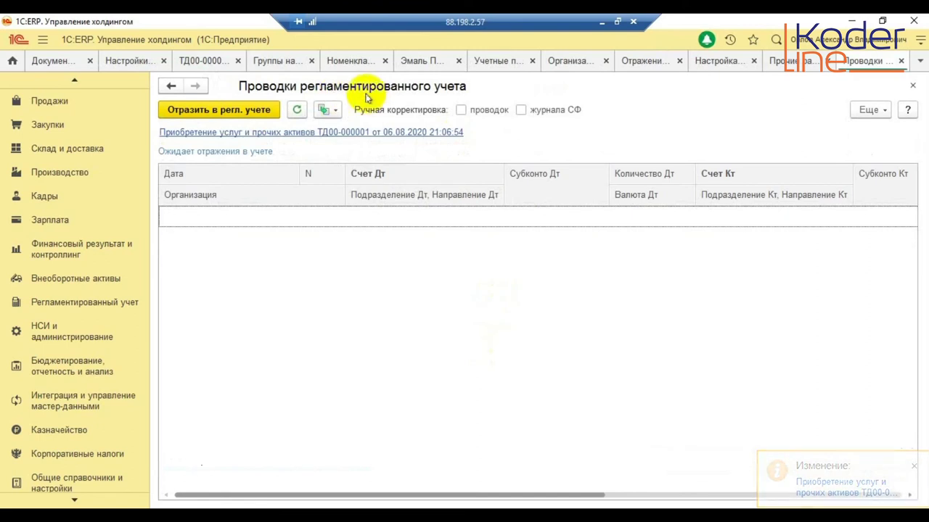
Close the postings, open the purchase line's expense item Поступление ОС НЗС, view its Регламентированный учет и МФУ settings and close it
left_click(911, 86)
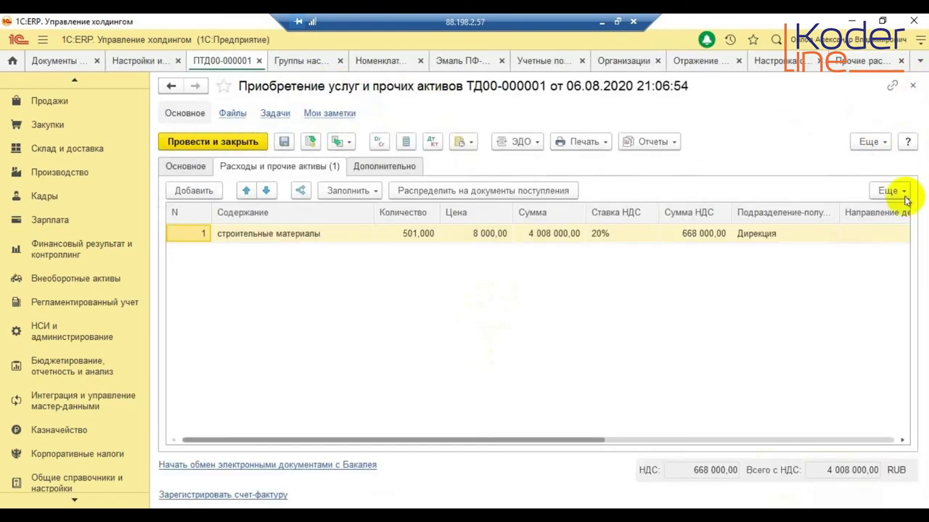
left_click_drag(556, 441, 726, 425)
double_click(718, 235)
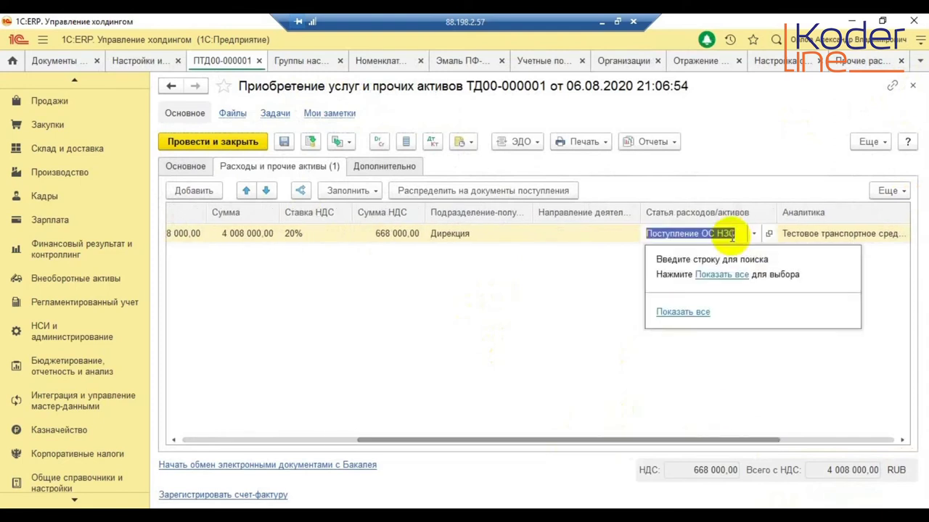
left_click(767, 234)
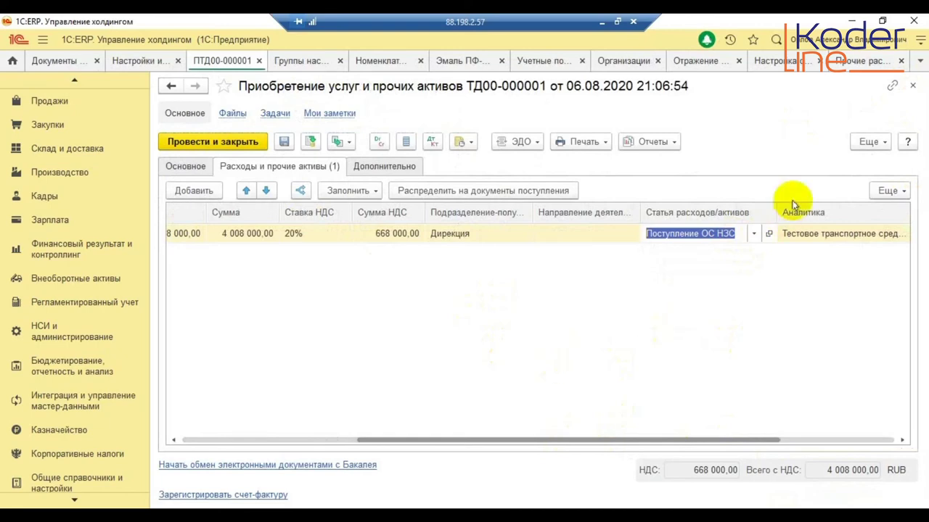
left_click(769, 233)
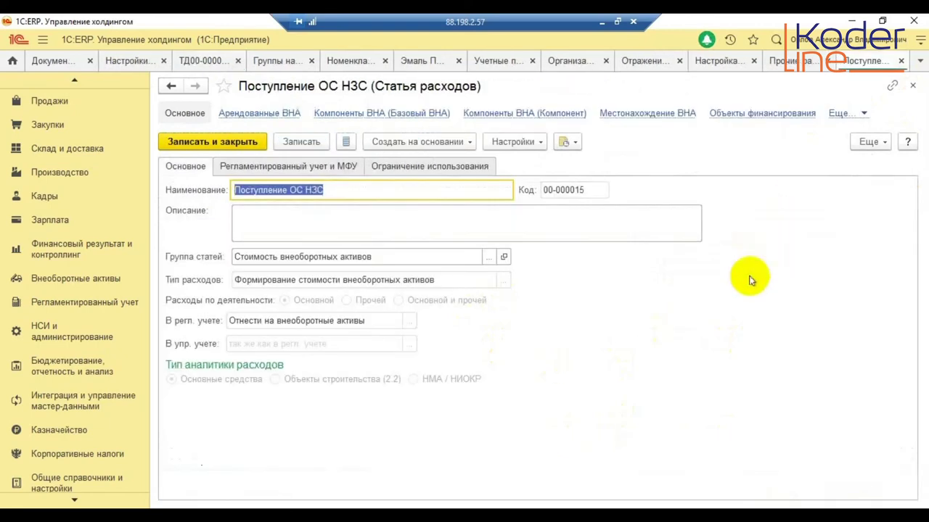
left_click(336, 166)
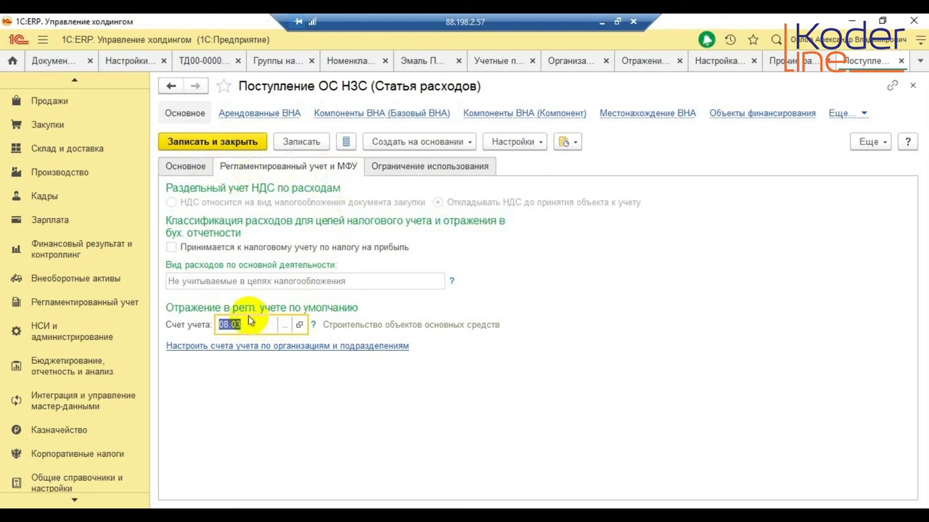
left_click(913, 86)
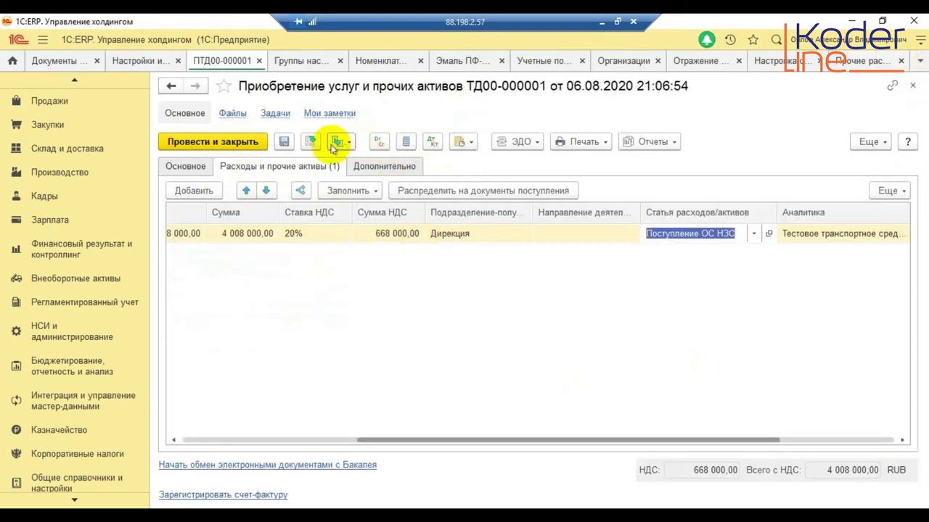
Post the purchase document again, reflect it in regulated accounting, then view and close its postings
left_click(310, 141)
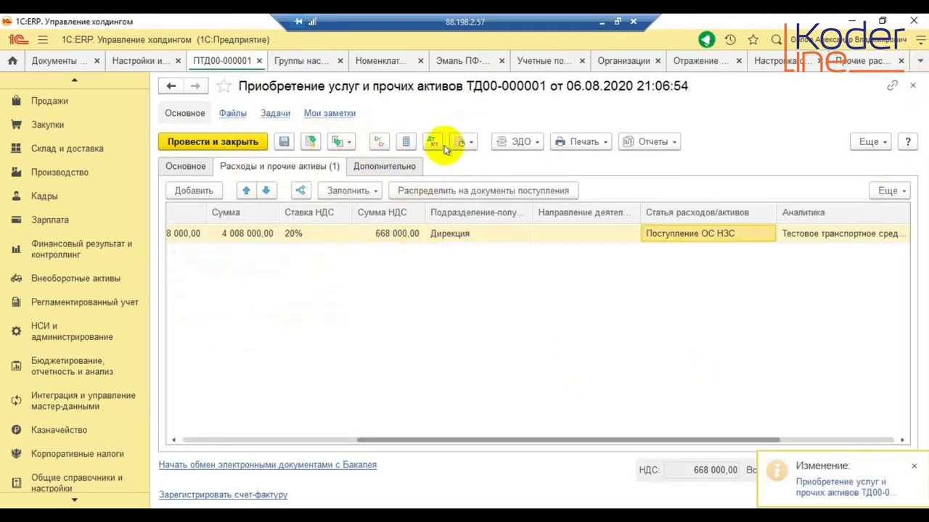
left_click(431, 143)
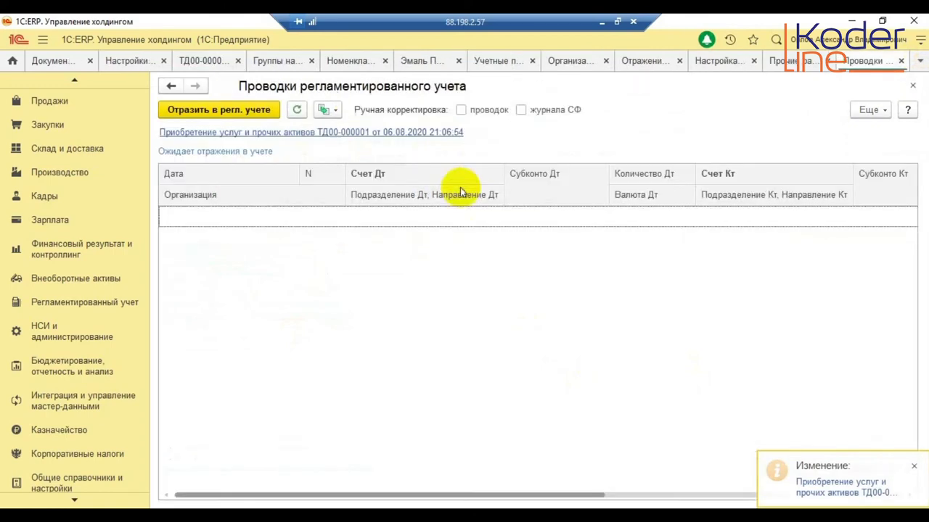
left_click(215, 110)
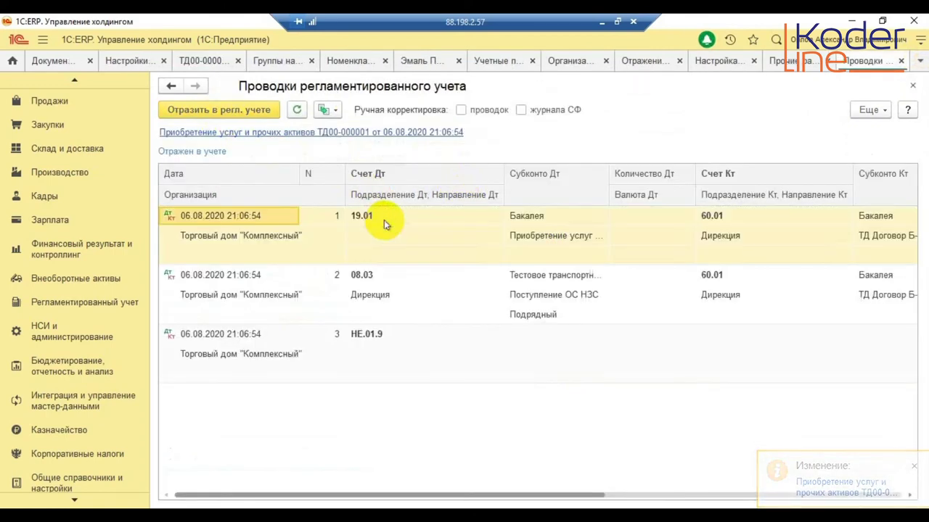
left_click(911, 86)
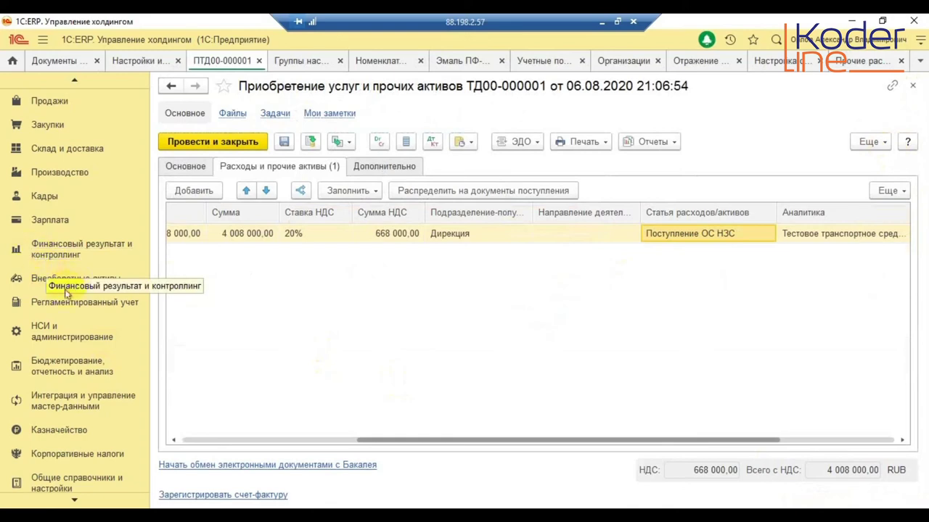
Open the Оборотно-сальдовая ведомость по счету report from the standard accounting reports of Регламентированный учет
left_click(65, 304)
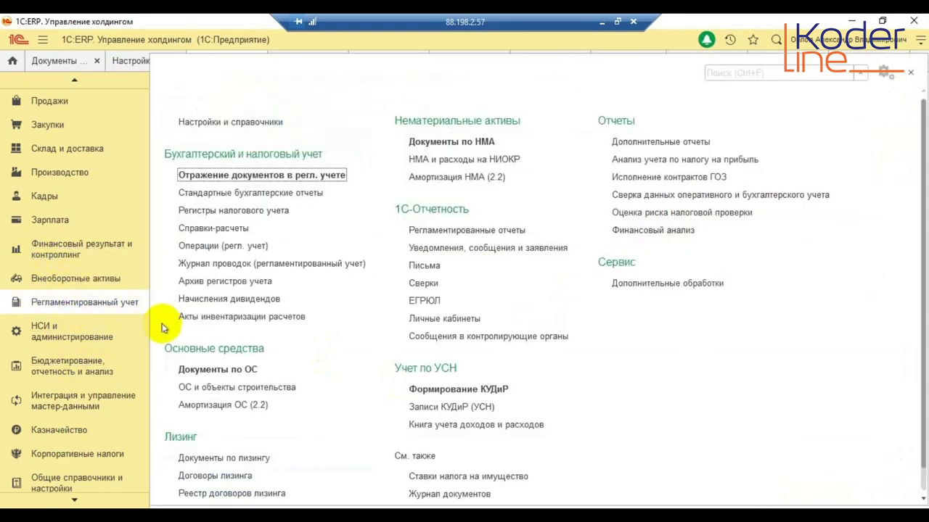
left_click(300, 193)
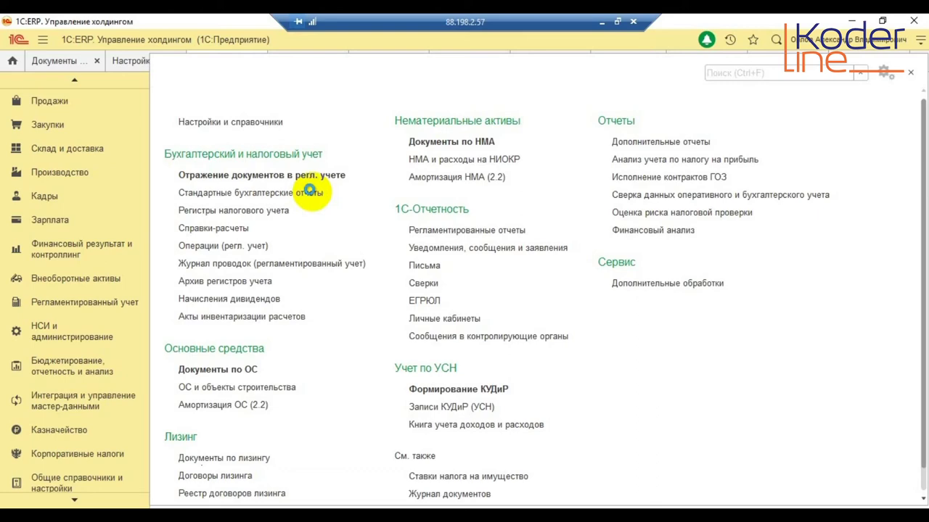
left_click(310, 193)
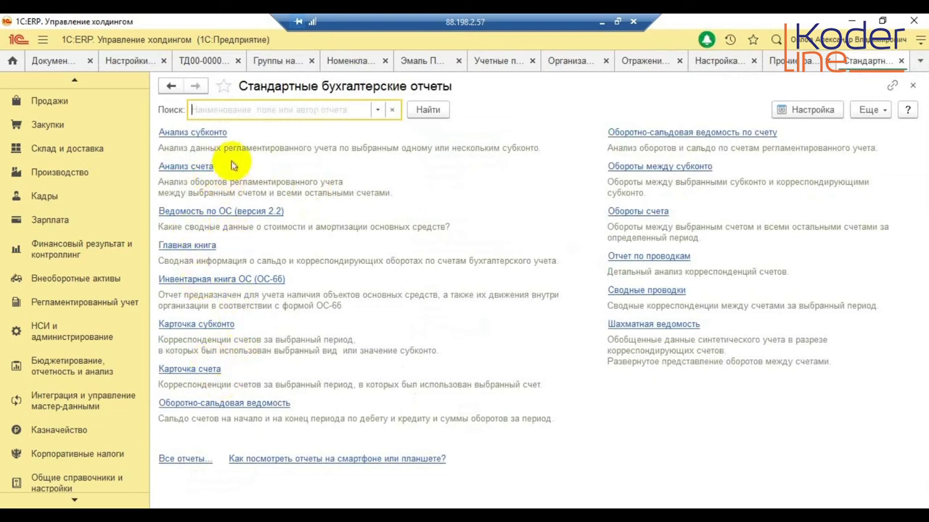
left_click(656, 132)
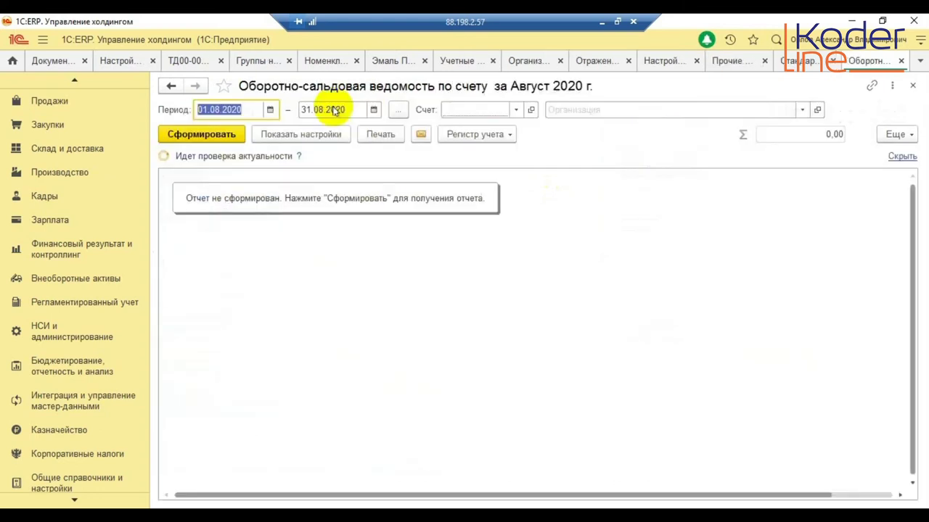
Generate the account balance report for account 08 for August 2020, review its fixed-asset balances and turnovers, and close it
left_click(515, 110)
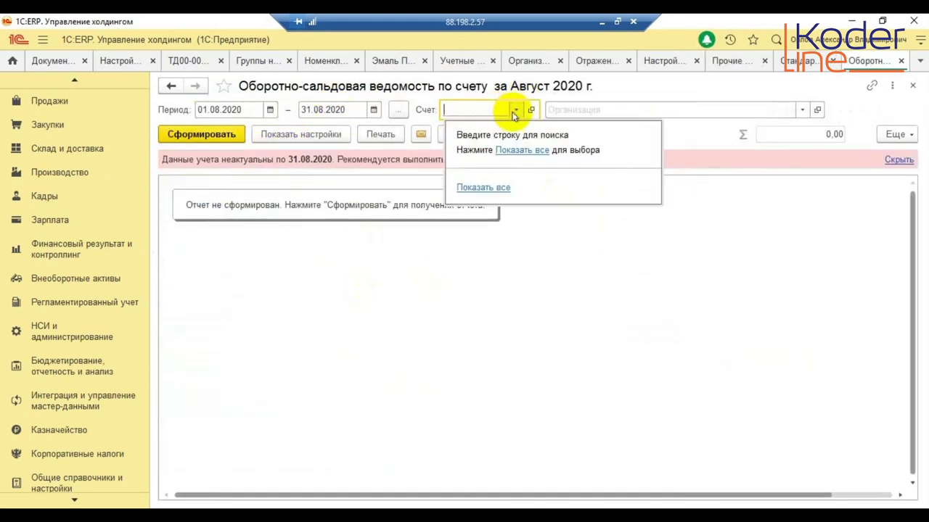
left_click(521, 150)
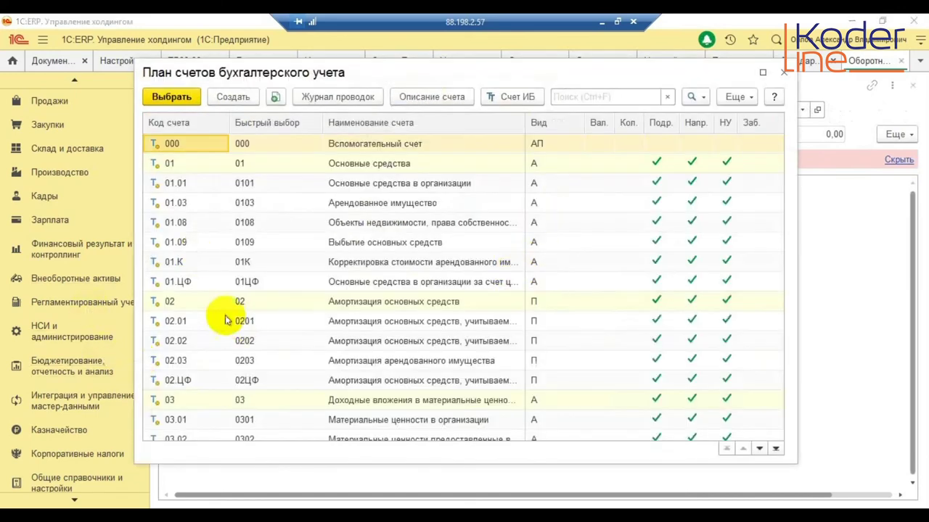
left_click(215, 381)
scroll(218, 383, "down", 4)
left_click(210, 378)
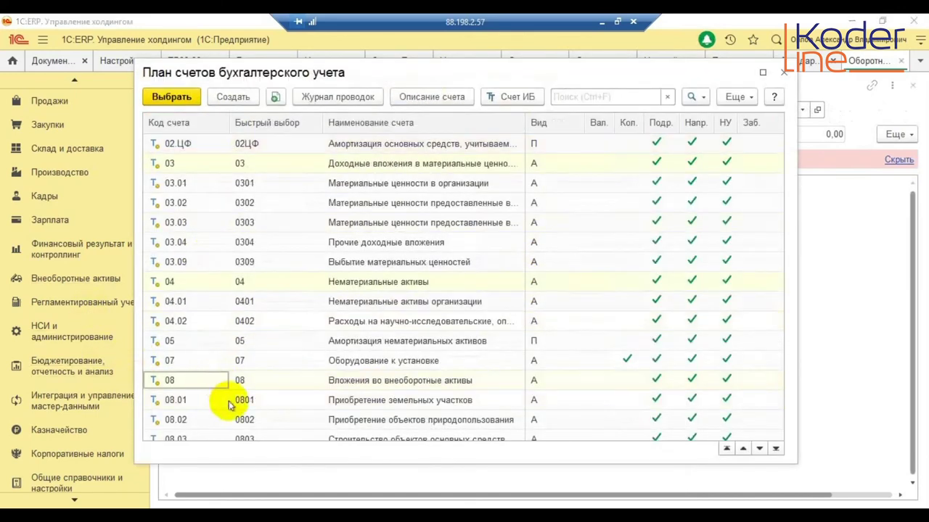
scroll(229, 417, "down", 3)
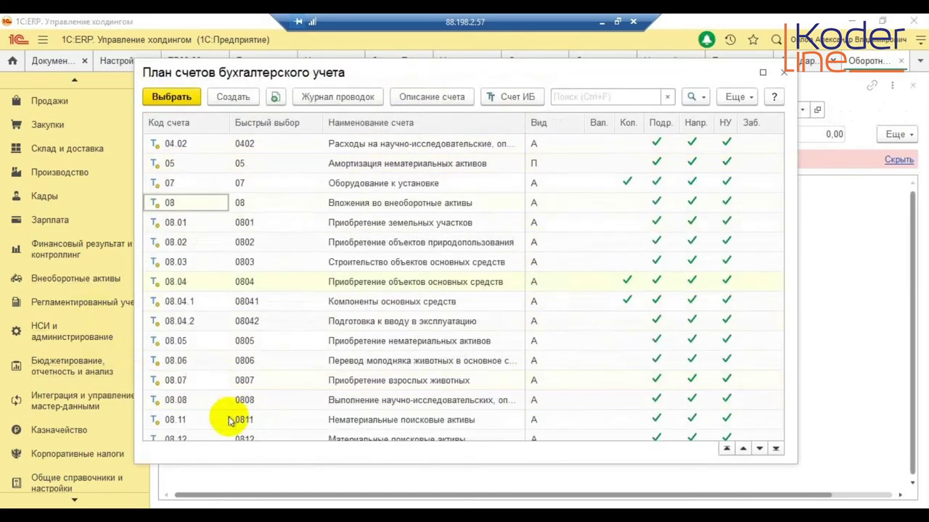
double_click(245, 202)
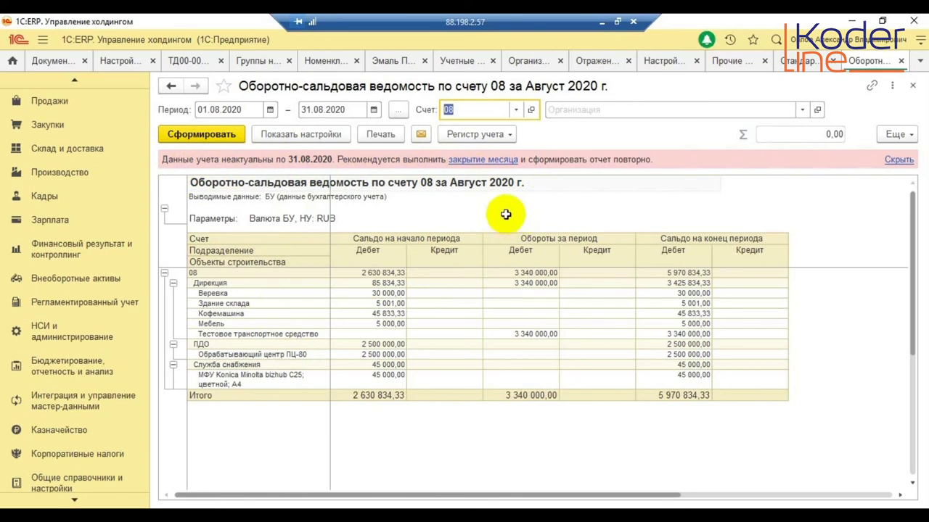
left_click(912, 87)
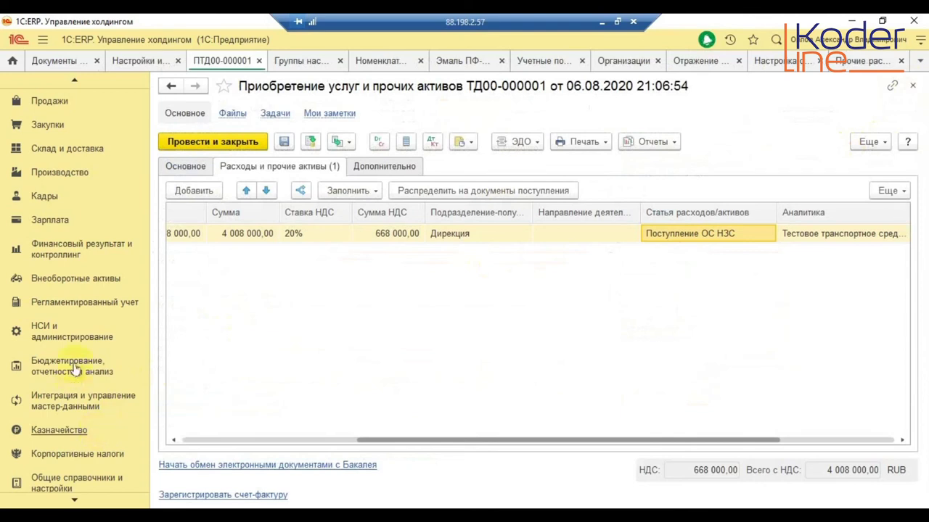
In the НСИ и администрирование settings for Регламентированный учет, view Отражение операций and enable Проверка документов under Сервисные функции
scroll(84, 355, "down", 3)
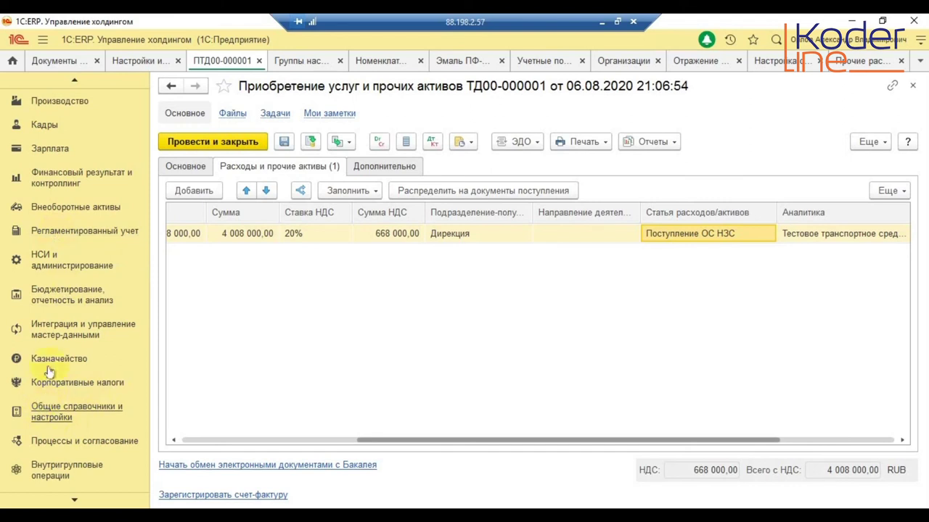
scroll(58, 385, "down", 1)
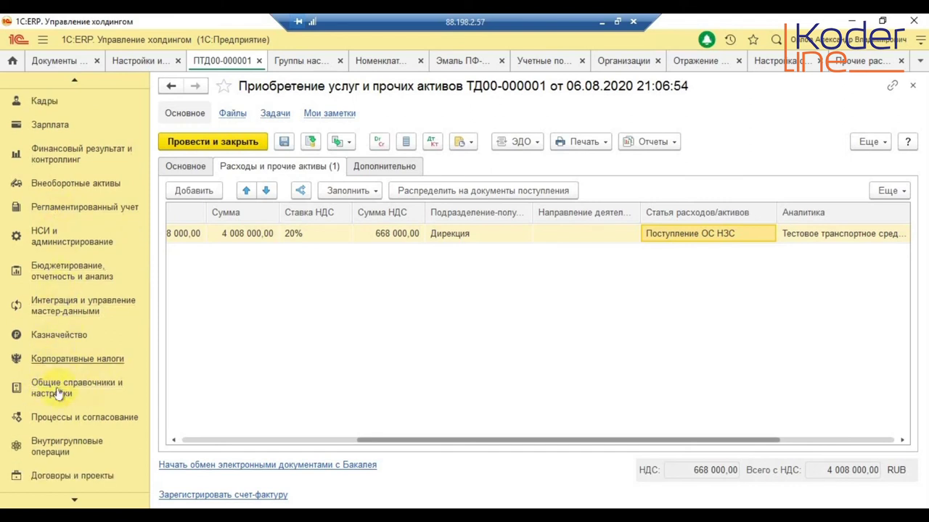
left_click(125, 252)
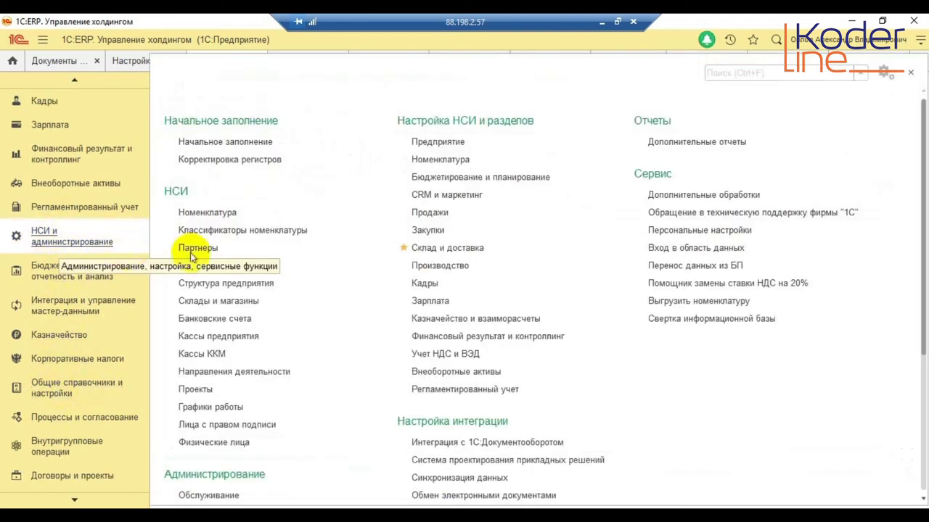
left_click(473, 390)
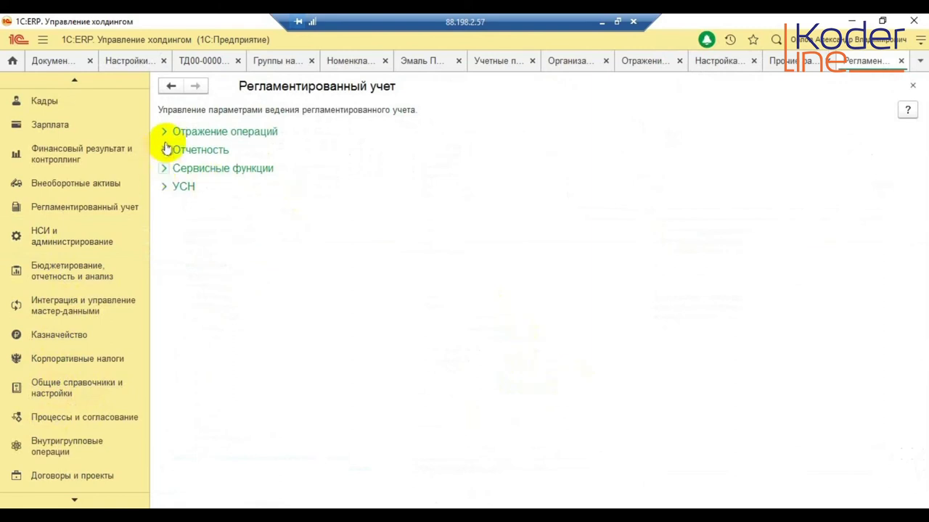
left_click(165, 134)
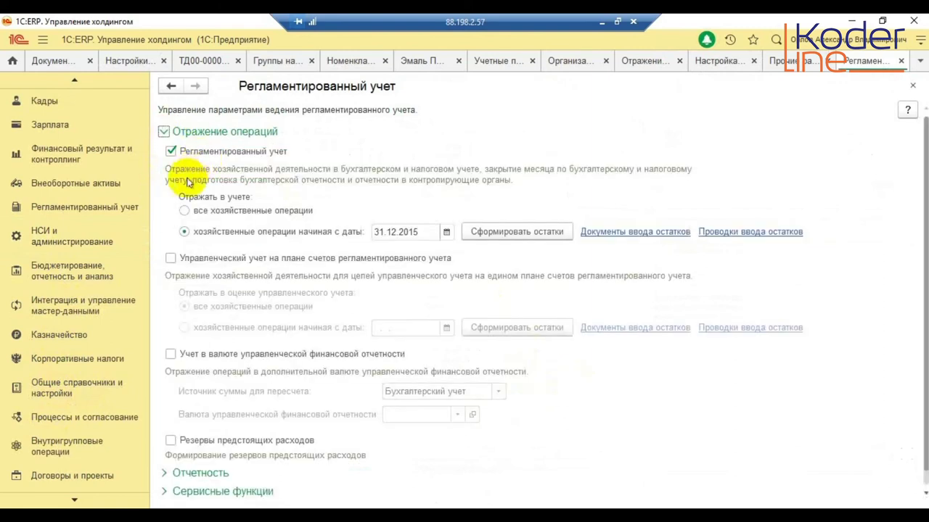
left_click(165, 134)
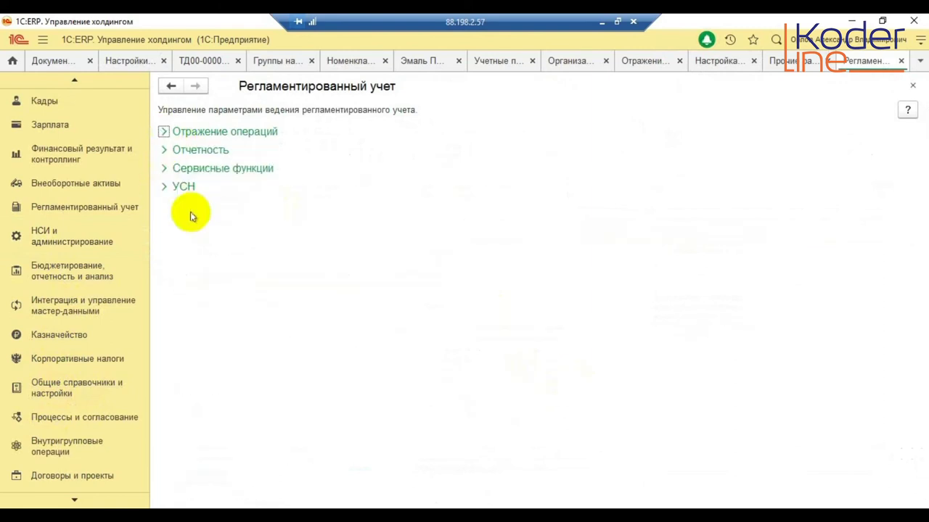
left_click(165, 169)
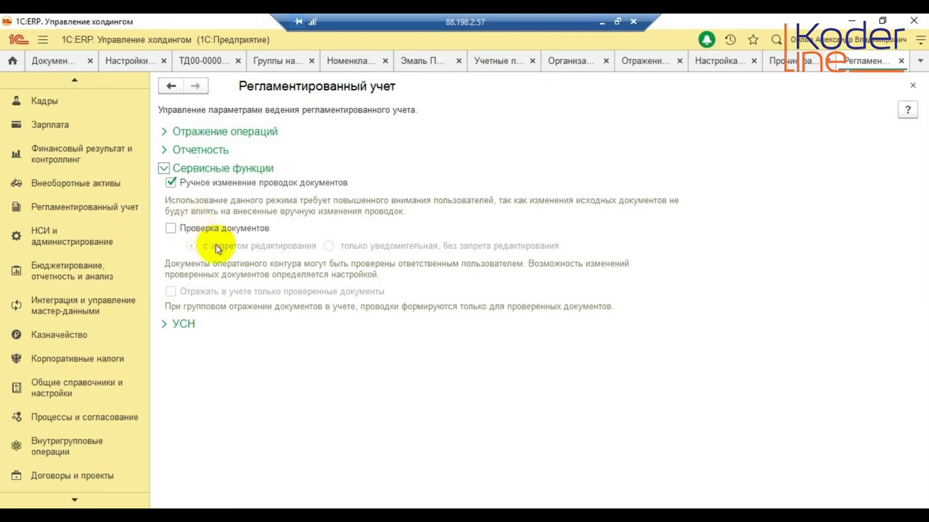
left_click(216, 231)
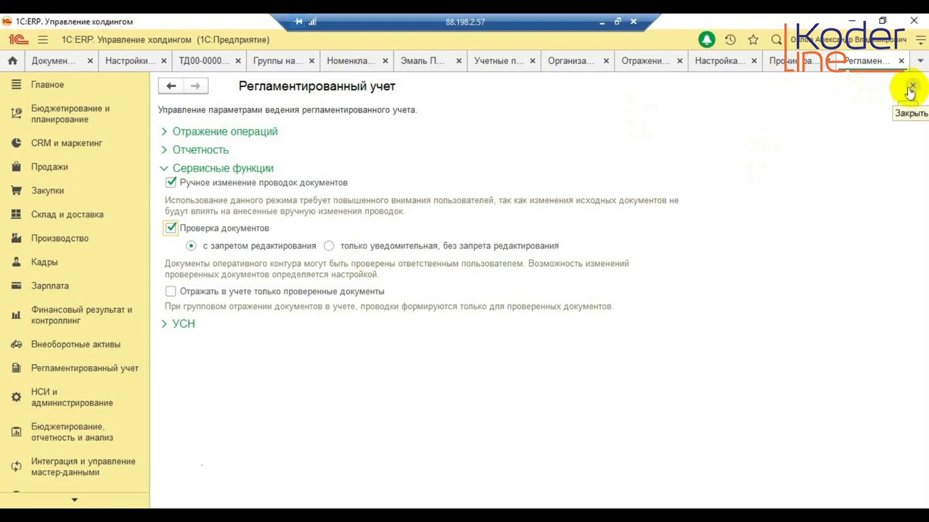
Return to Отражение документов в регламентированном учете and run the reflection for the organization Белорусская мебель
left_click(647, 61)
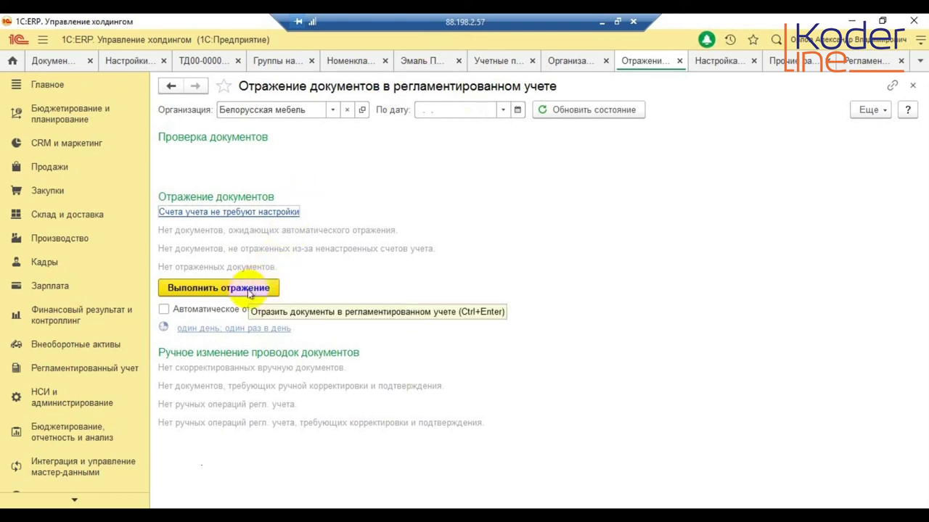
left_click(245, 289)
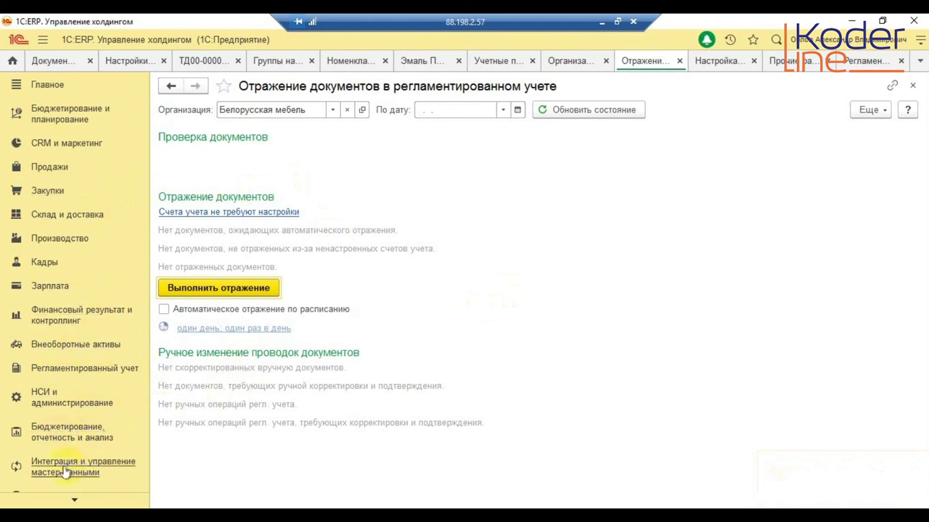
Open the Банковские счета list from НСИ и администрирование and open Группа Орион's account at БАНК МБА-МОСКВА
scroll(73, 499, "down", 3)
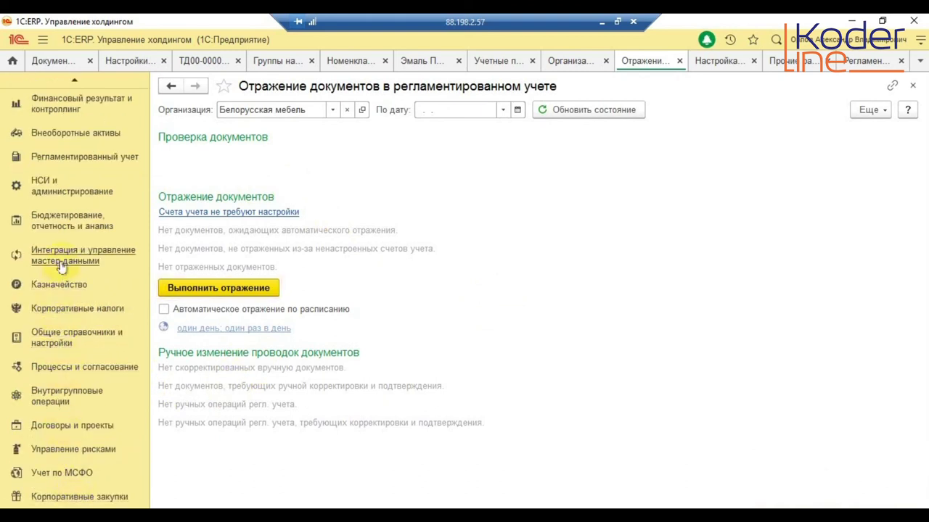
left_click(45, 187)
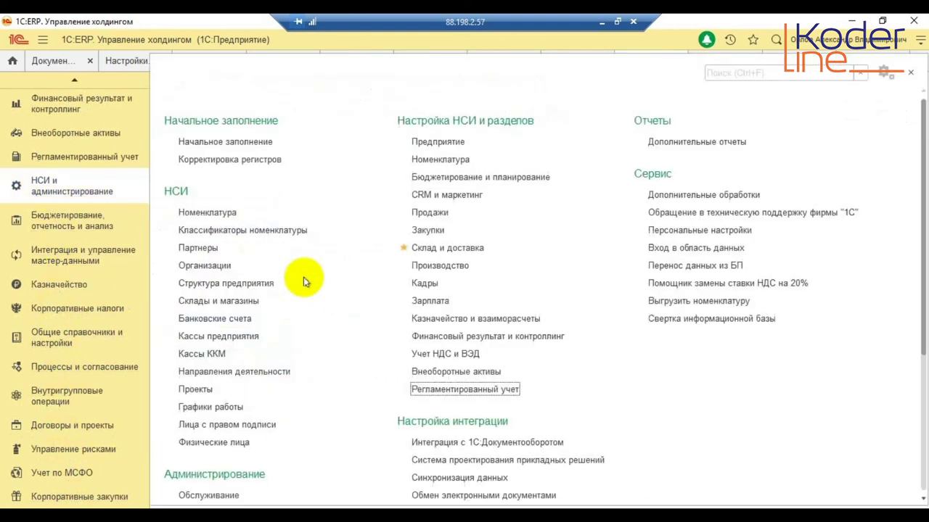
left_click(225, 319)
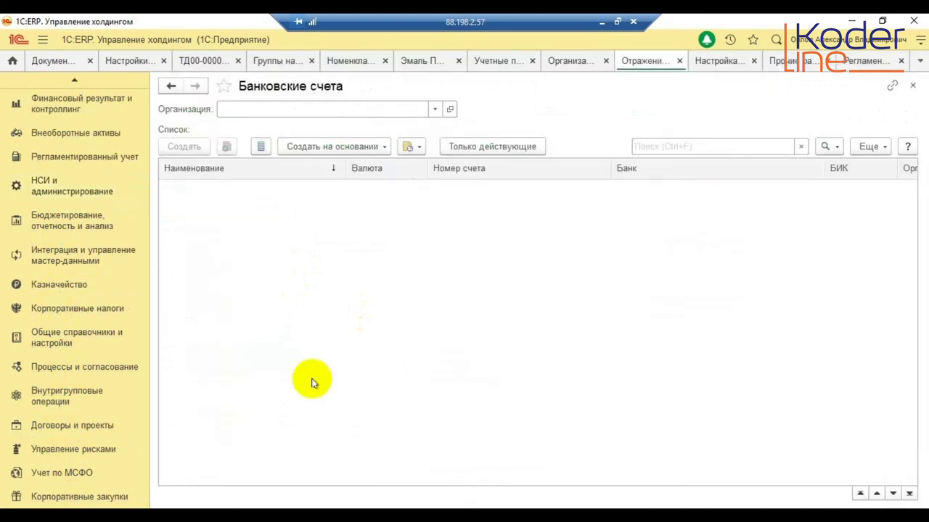
left_click(269, 311)
double_click(270, 310)
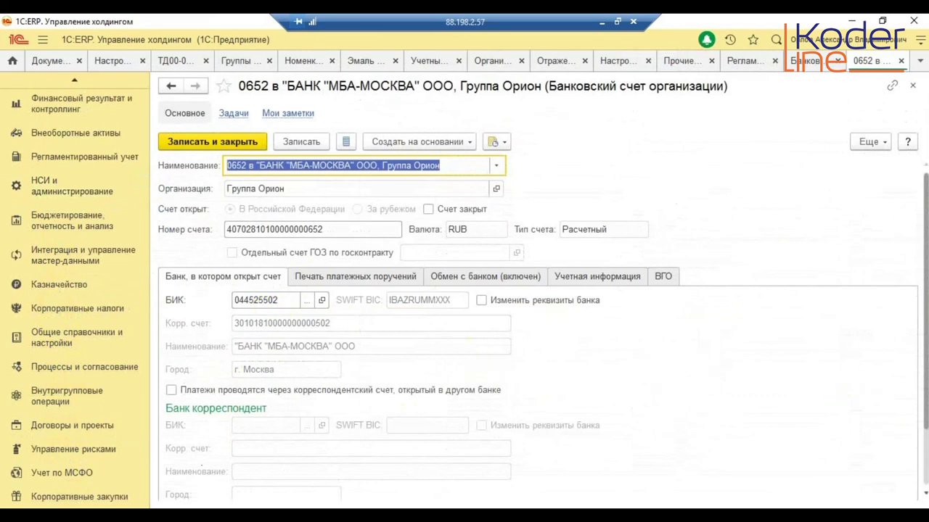
Look through the bank account card's bank details, payment order printing and bank exchange settings, and show the Счет учета in its Учетная информация
left_click_drag(912, 222, 914, 274)
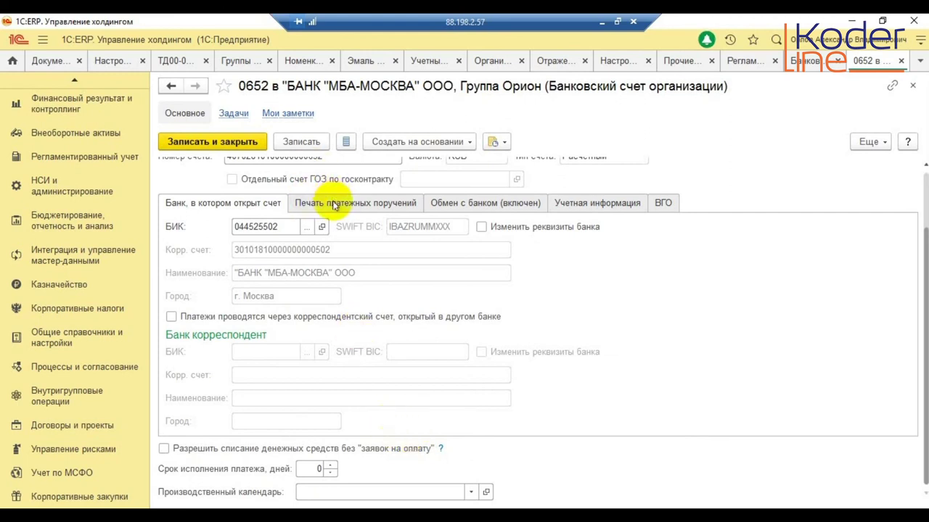
scroll(593, 322, "up", 2)
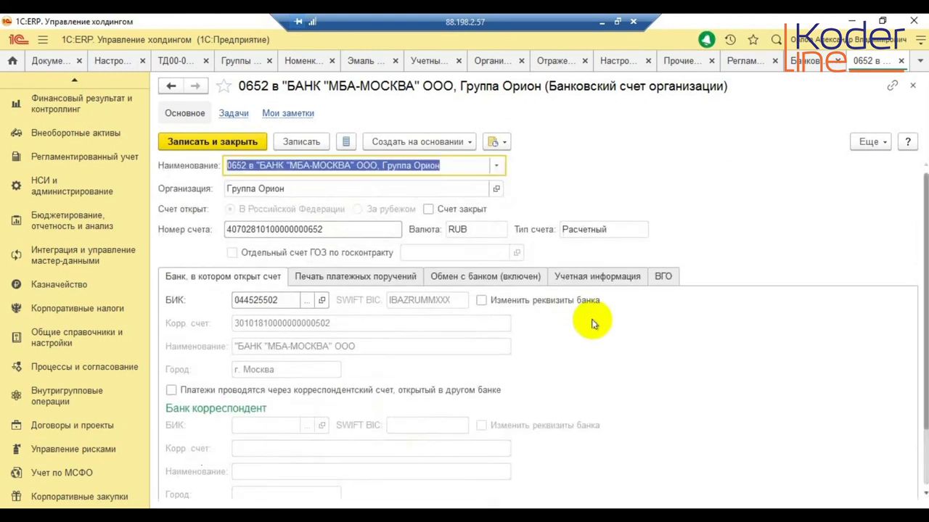
left_click(330, 281)
left_click(443, 279)
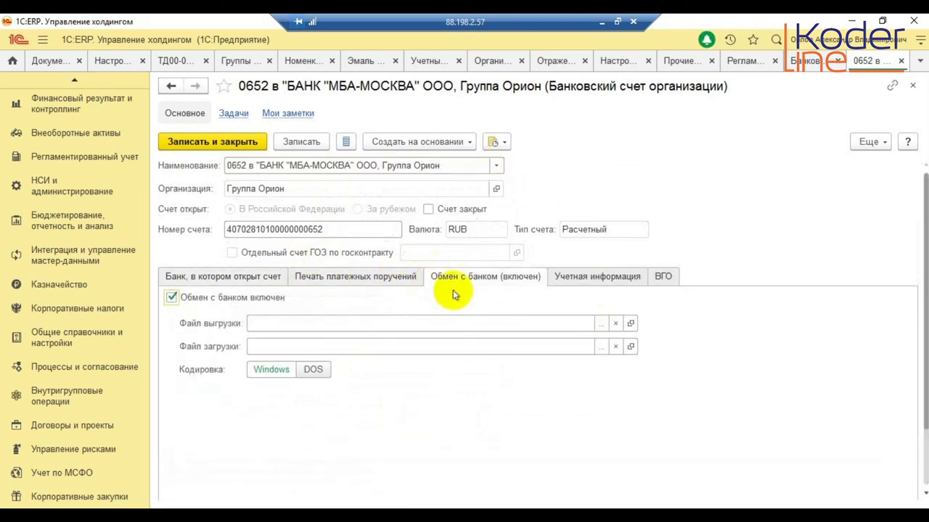
left_click(574, 280)
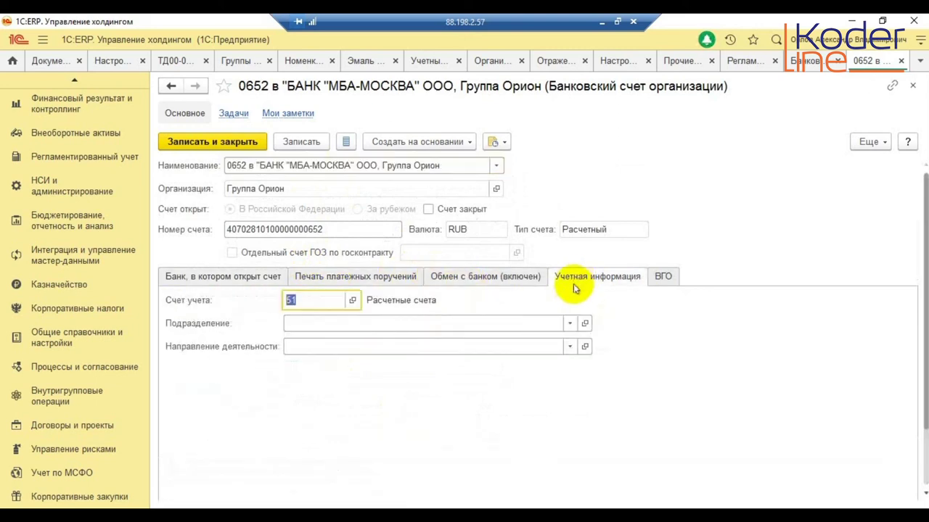